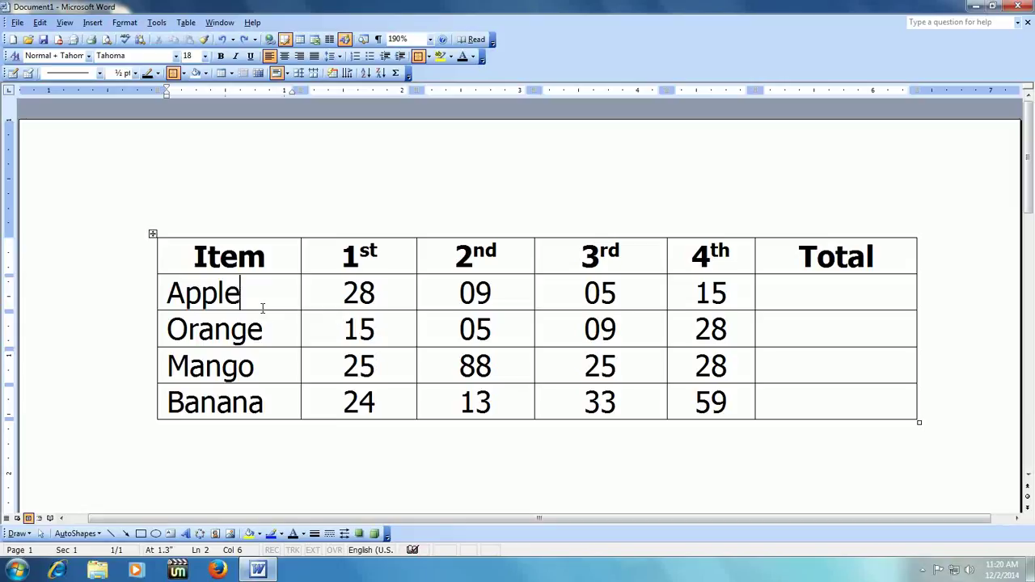
# Open the Formula dialog for Apple's empty Total cell, then cancel it
pyautogui.press('Tab')
pyautogui.press('Tab')
pyautogui.press('Tab')
pyautogui.press('Tab')
pyautogui.press('Tab')
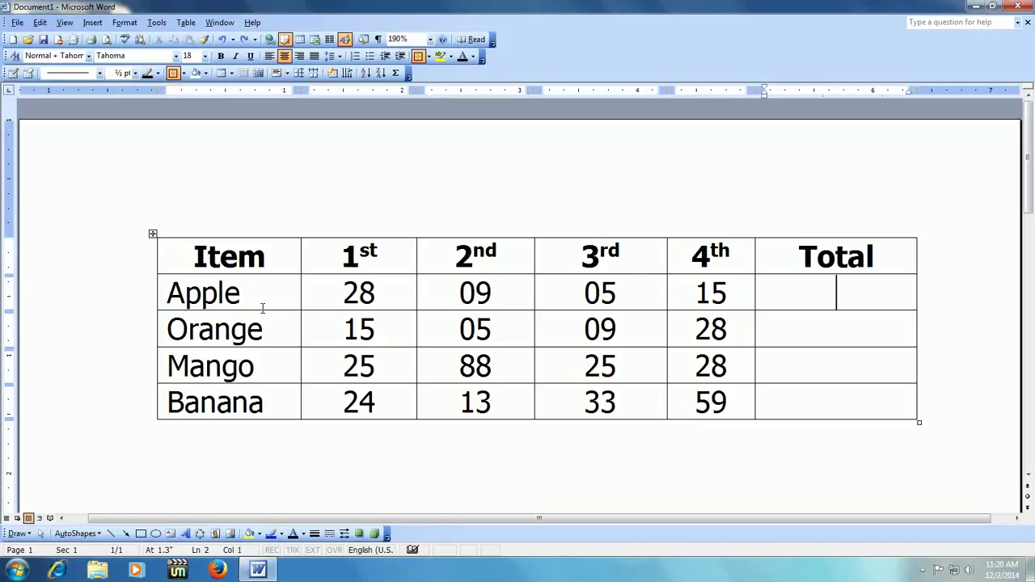
pyautogui.hotkey('shift', 'Tab')
pyautogui.press('Tab')
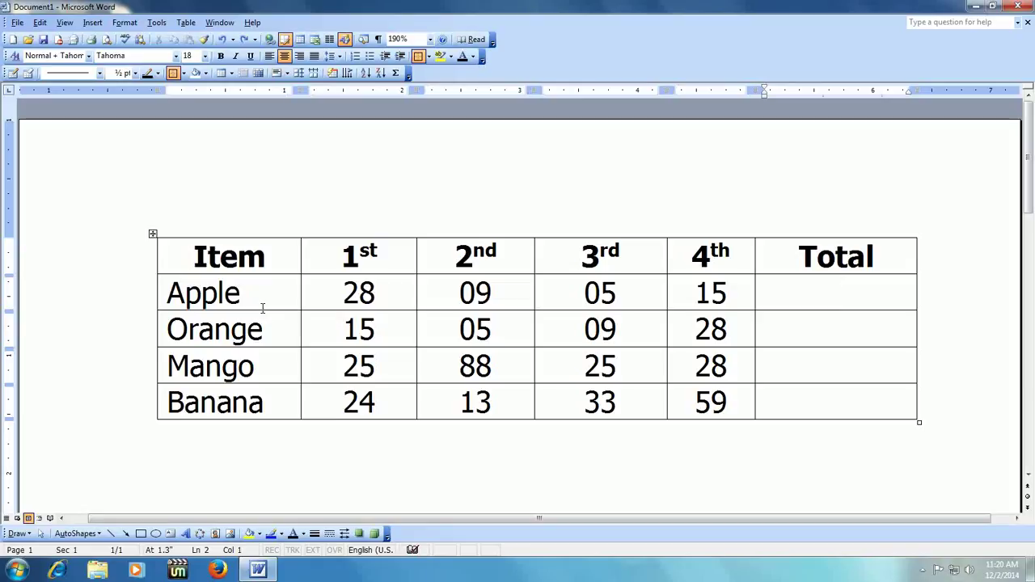
pyautogui.hotkey('alt', 'a')
pyautogui.press('o')
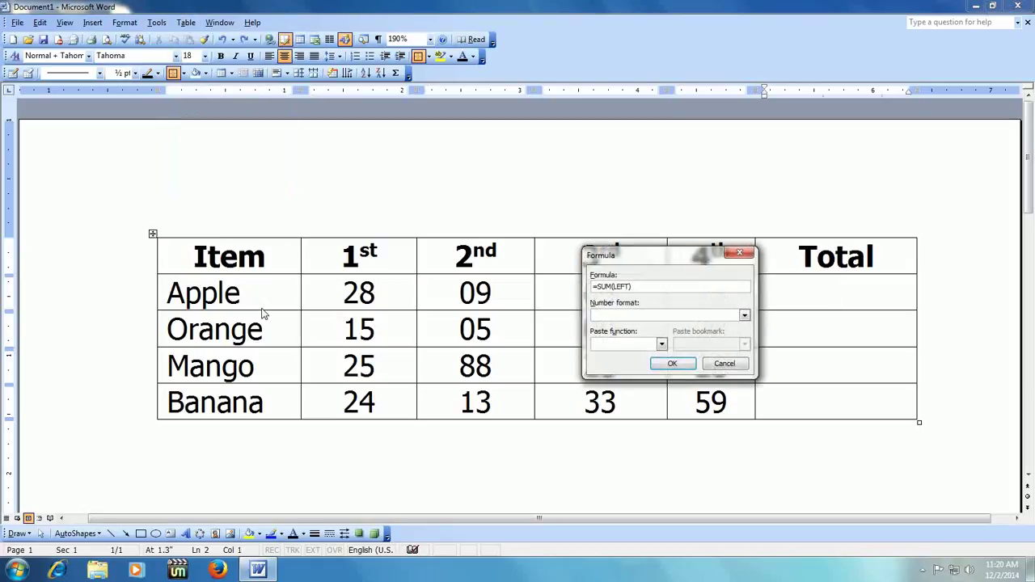
pyautogui.press('Escape')
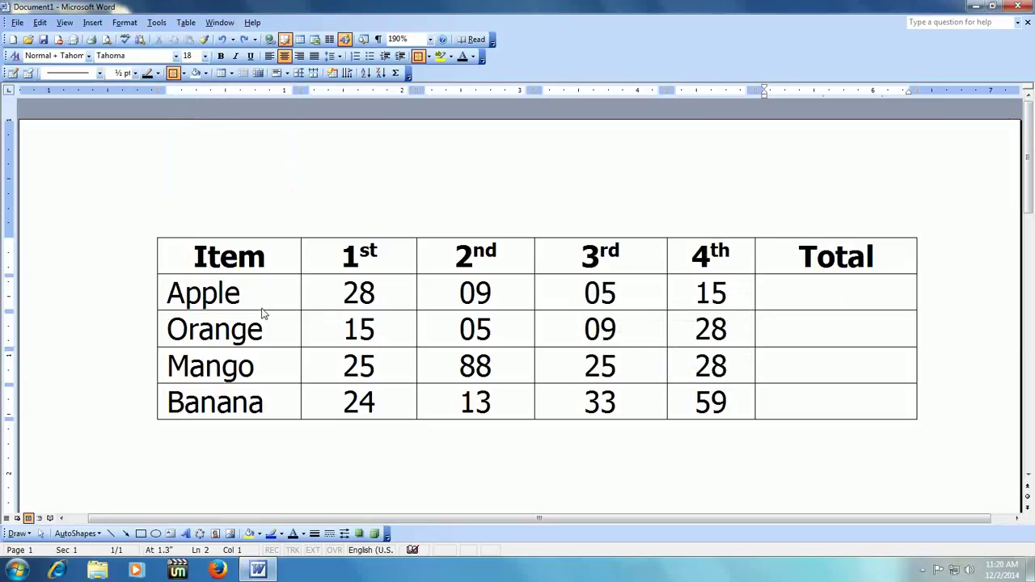
# Reopen the formula for Apple's Total and change SUM to PRODUCT with (LEFT), giving 18900
pyautogui.hotkey('alt', 'a')
pyautogui.press('o')
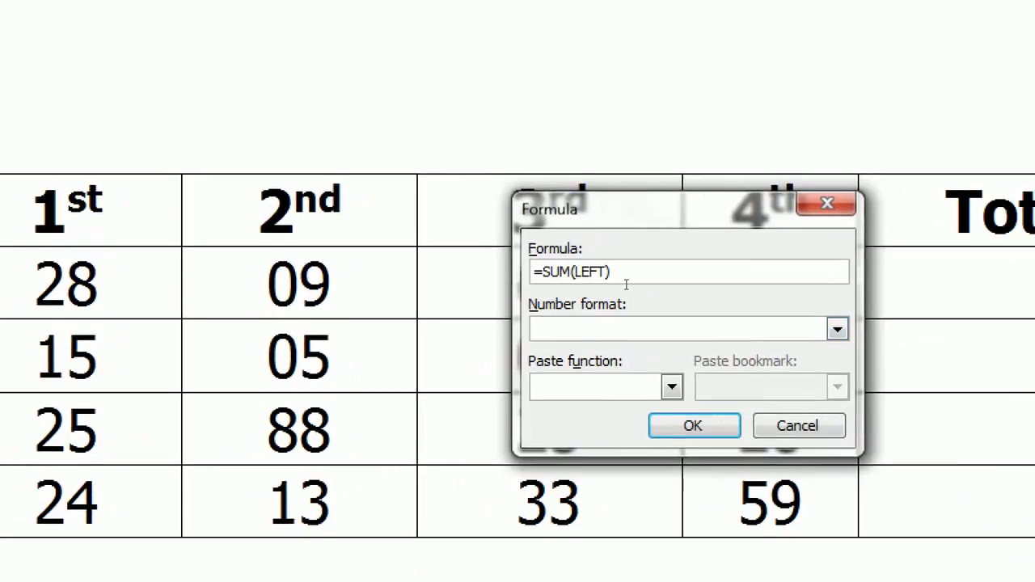
pyautogui.click(619, 295)
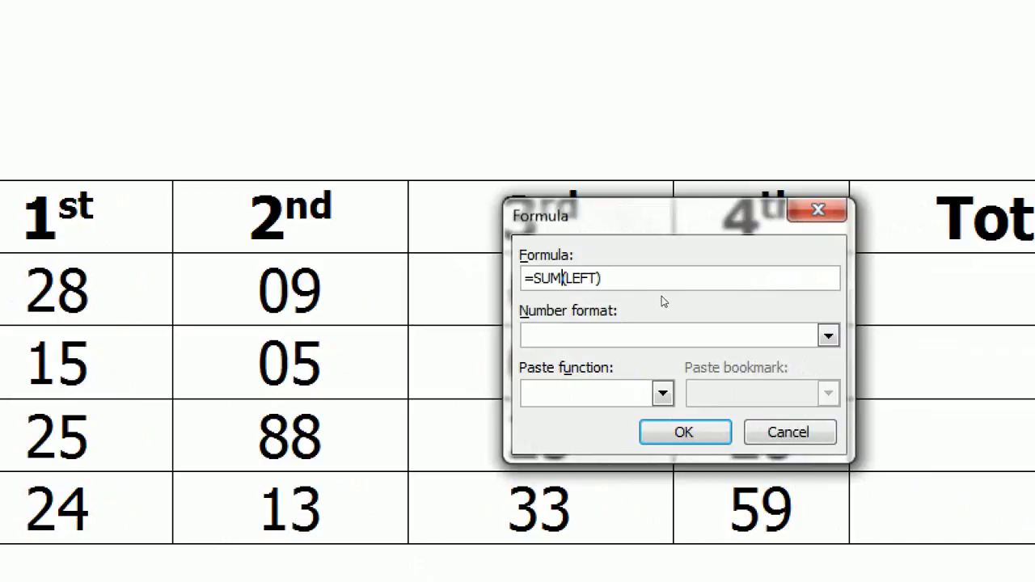
pyautogui.hotkey('shift', 'Left')
pyautogui.hotkey('shift', 'Left')
pyautogui.hotkey('shift', 'Left')
pyautogui.write('product')
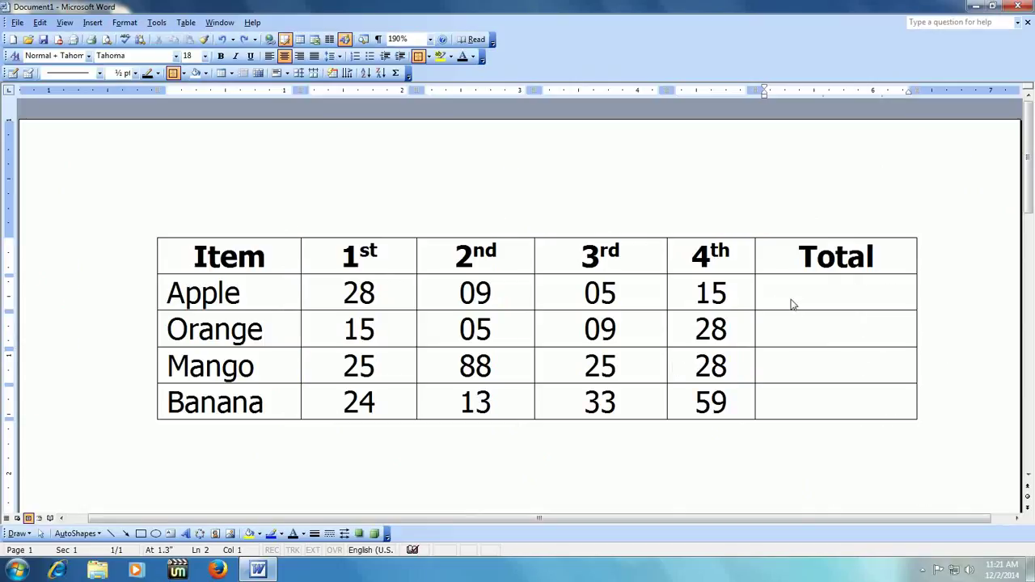
pyautogui.scroll(-4, 411, 330)
pyautogui.scroll(4, 411, 330)
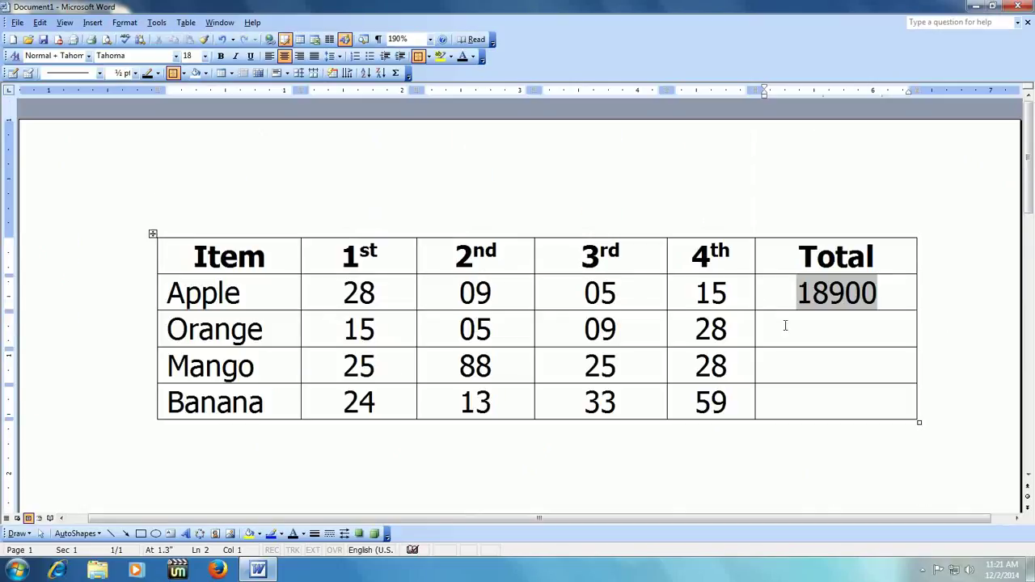
pyautogui.click(812, 331)
pyautogui.click(884, 301)
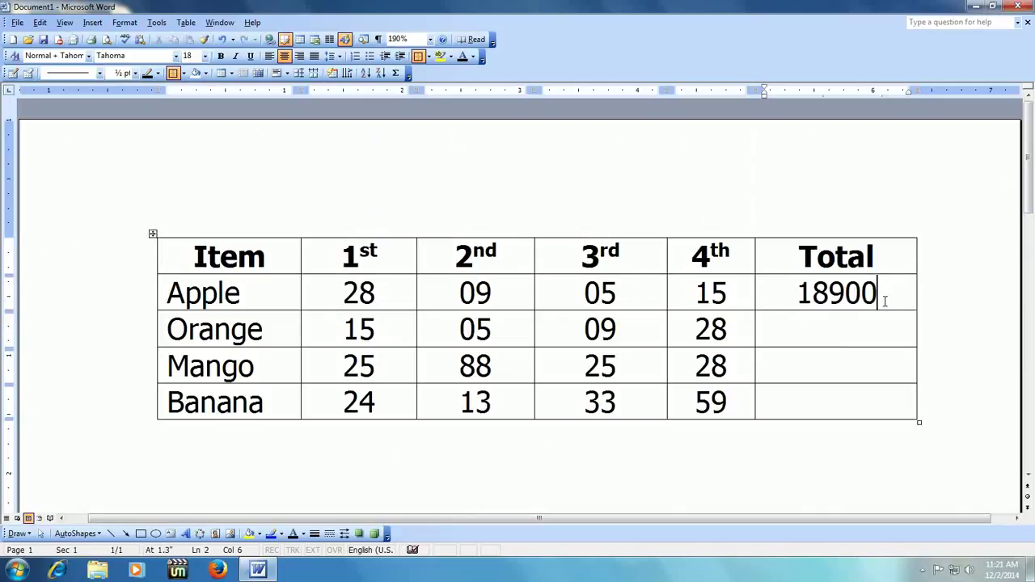
pyautogui.click(853, 329)
# Set Orange's Total cell to =PRODUCT(LEFT), giving 18900
pyautogui.hotkey('alt', 'a')
pyautogui.press('o')
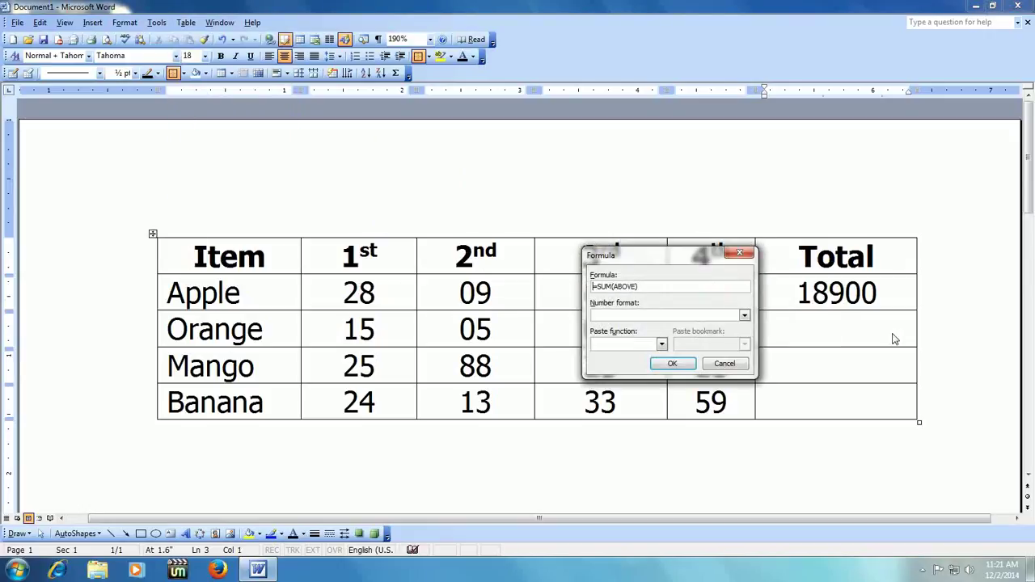
pyautogui.hotkey('shift', 'Right')
pyautogui.hotkey('shift', 'Right')
pyautogui.hotkey('shift', 'Right')
pyautogui.write('product')
pyautogui.press('Right')
pyautogui.hotkey('shift', 'Right')
pyautogui.hotkey('shift', 'Right')
pyautogui.hotkey('shift', 'Right')
pyautogui.hotkey('shift', 'Right')
pyautogui.hotkey('shift', 'Right')
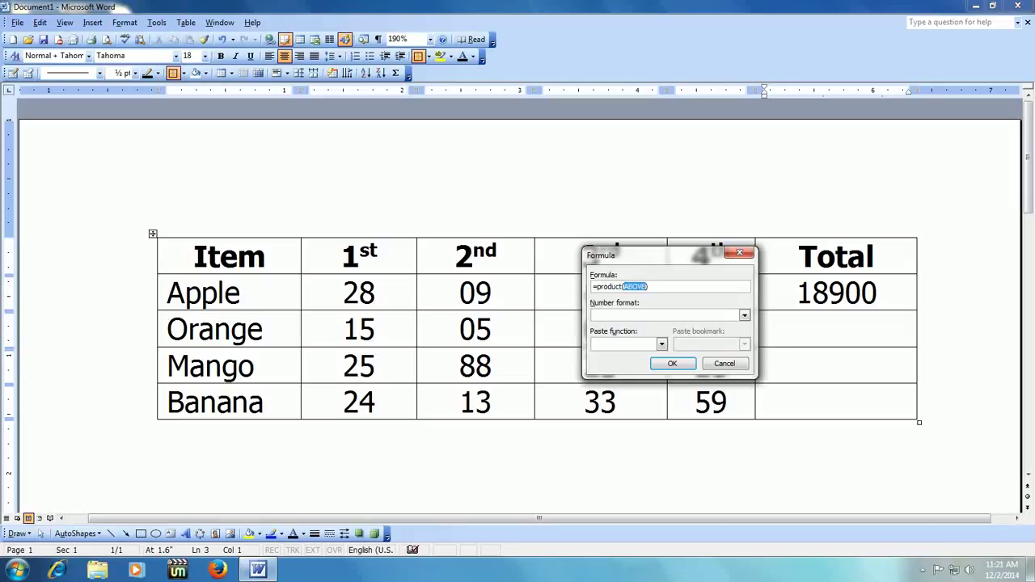
pyautogui.write('lef')
pyautogui.press('BackSpace')
pyautogui.press('BackSpace')
pyautogui.press('BackSpace')
pyautogui.write('t')
pyautogui.press('Return')
# Select both 18900 results in the Total column and delete them
pyautogui.press('Up')
pyautogui.hotkey('shift', 'Tab')
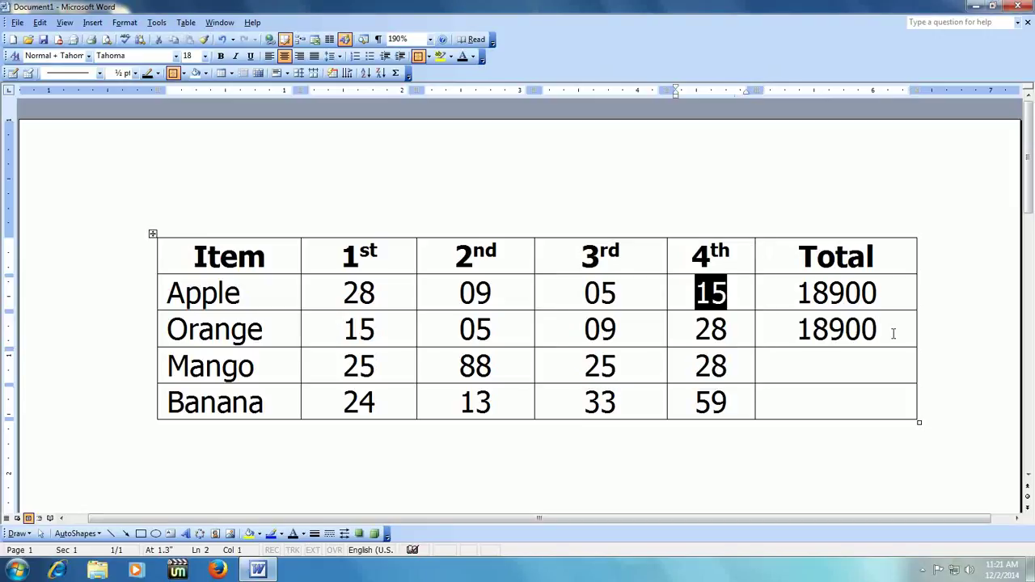
pyautogui.press('Tab')
pyautogui.hotkey('shift', 'Down')
pyautogui.press('Delete')
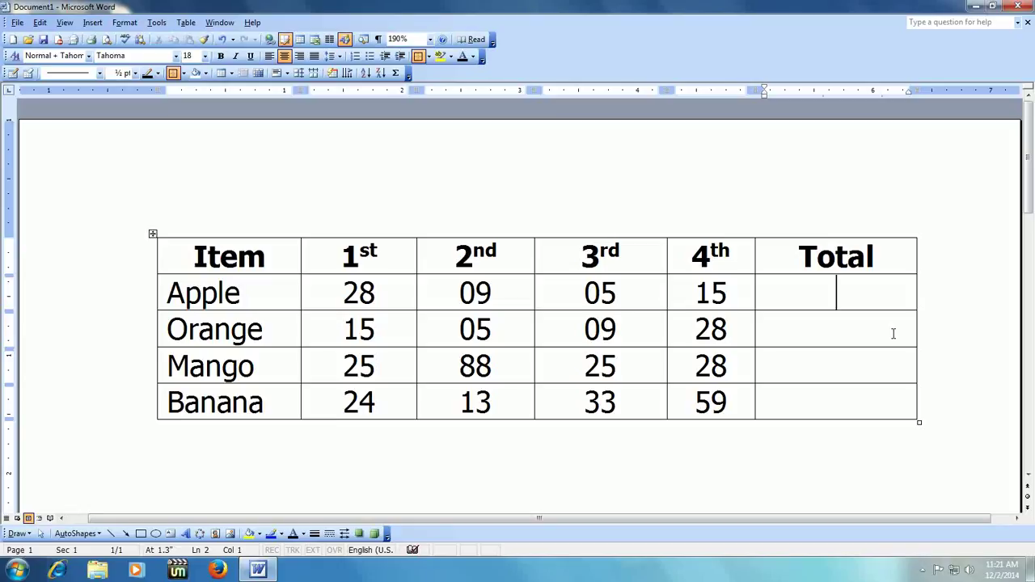
pyautogui.hotkey('alt', 'a')
pyautogui.press('o')
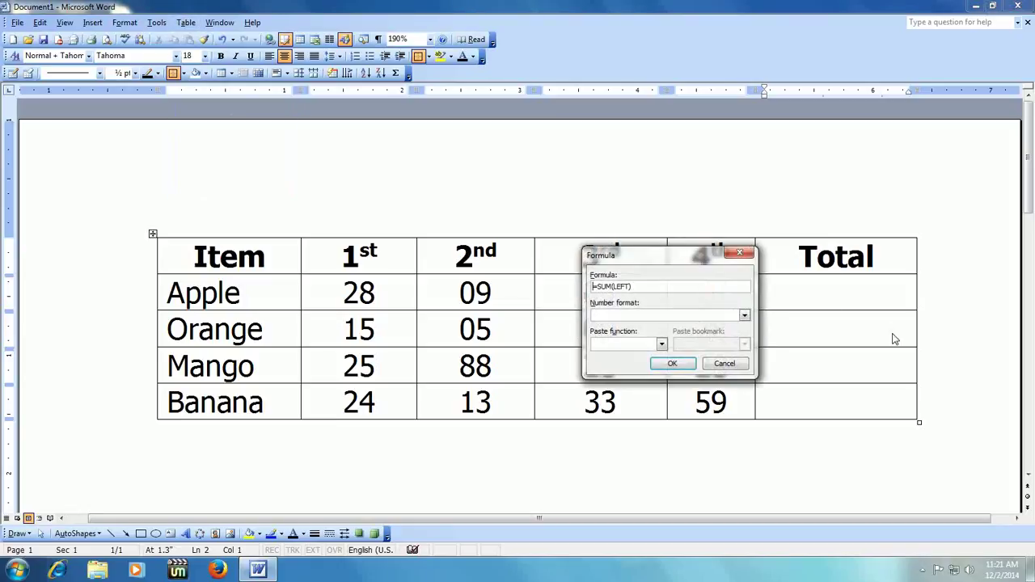
pyautogui.press('Return')
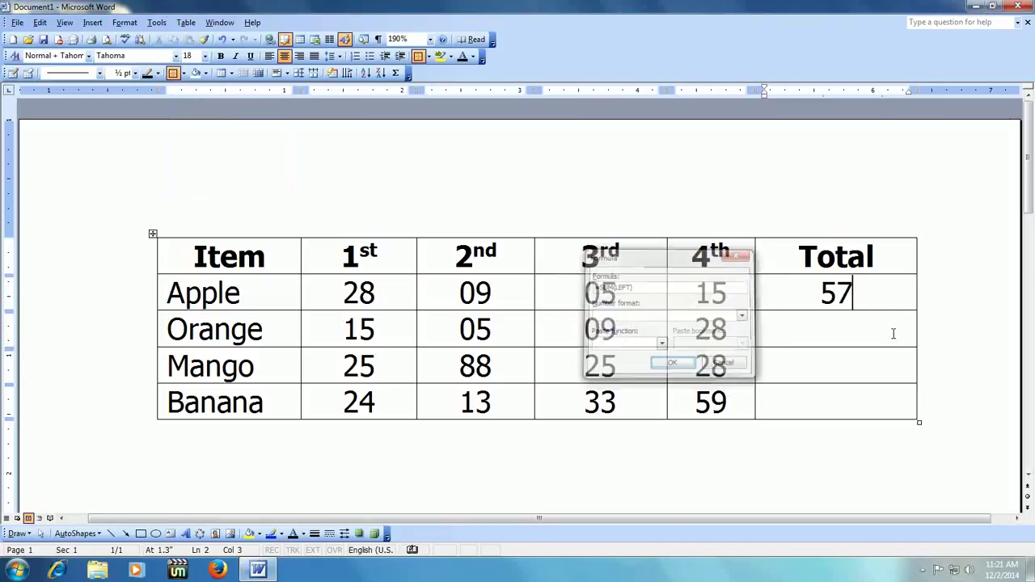
pyautogui.click(889, 333)
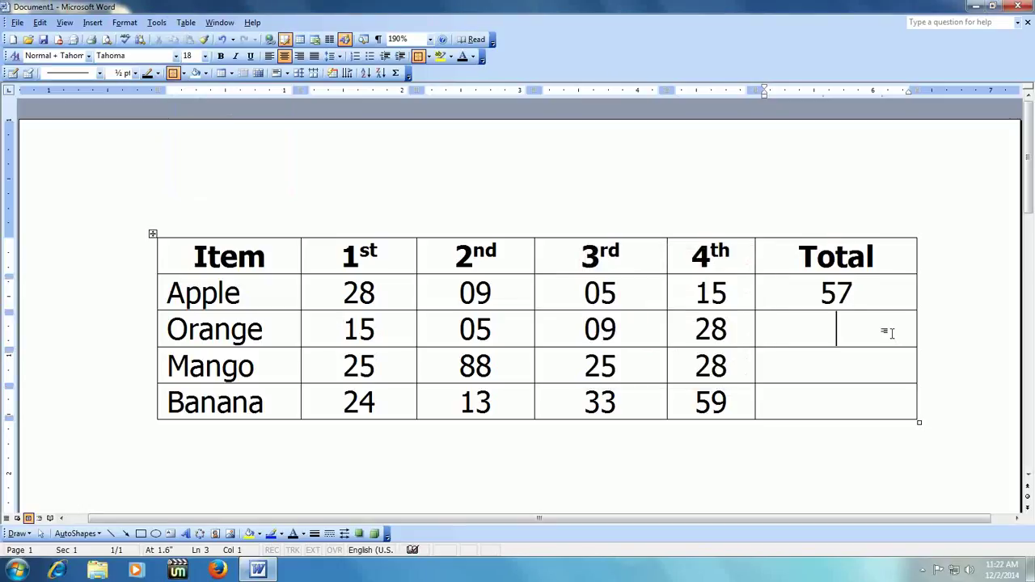
pyautogui.hotkey('alt', 'a')
pyautogui.press('o')
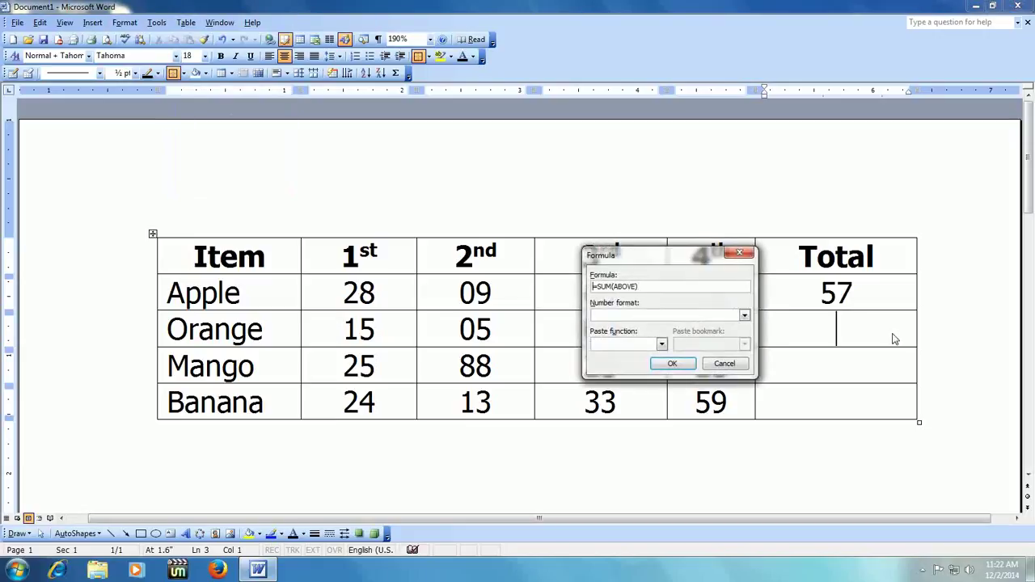
pyautogui.hotkey('shift', 'Right')
pyautogui.press('Right')
pyautogui.press('Right')
pyautogui.press('Right')
pyautogui.press('Right')
pyautogui.press('Right')
pyautogui.hotkey('shift', 'End')
pyautogui.moveTo(671, 259); pyautogui.dragTo(775, 304)
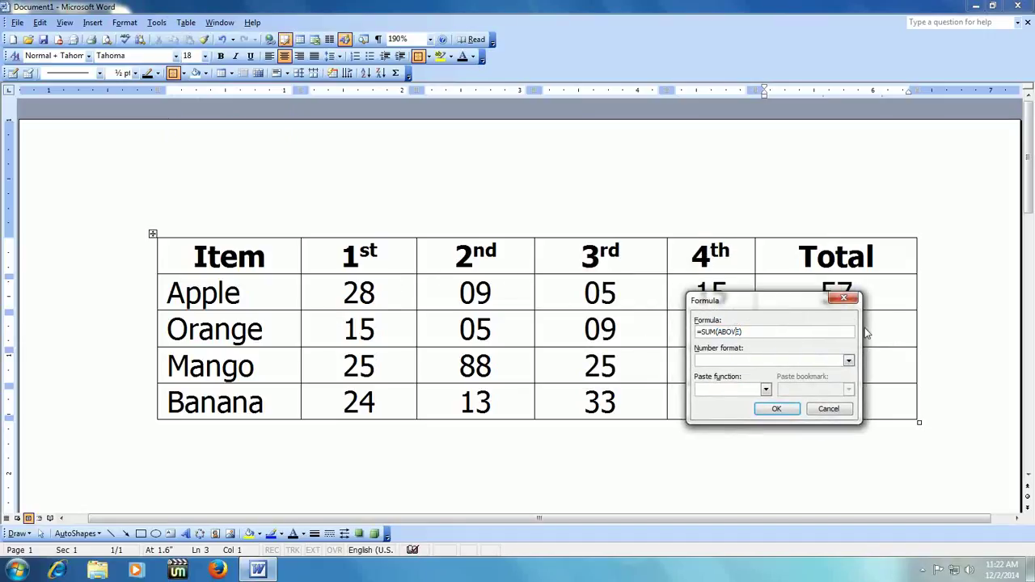
pyautogui.write('left)')
pyautogui.press('Return')
pyautogui.press('Up')
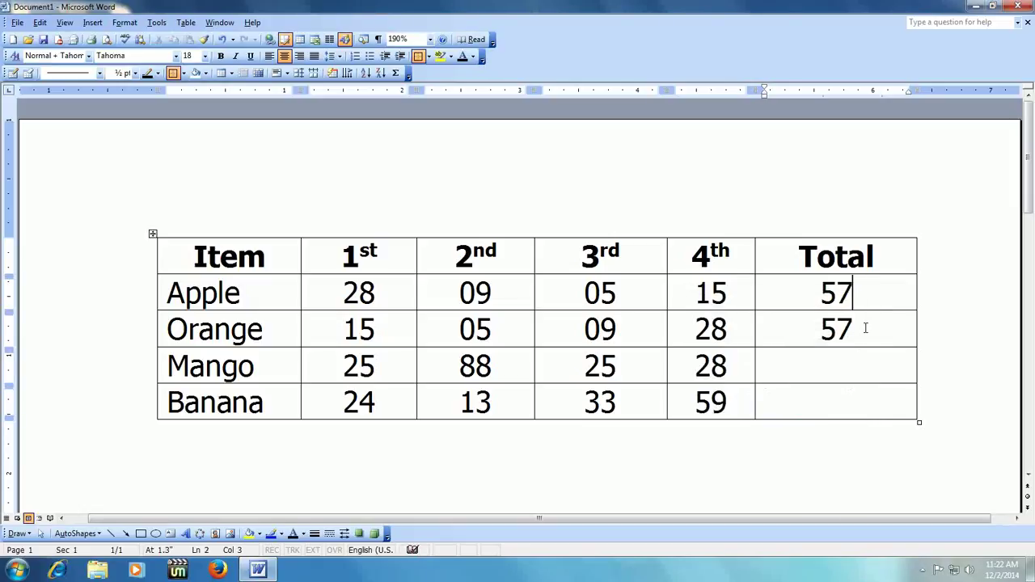
pyautogui.hotkey('shift', 'Down')
pyautogui.press('Delete')
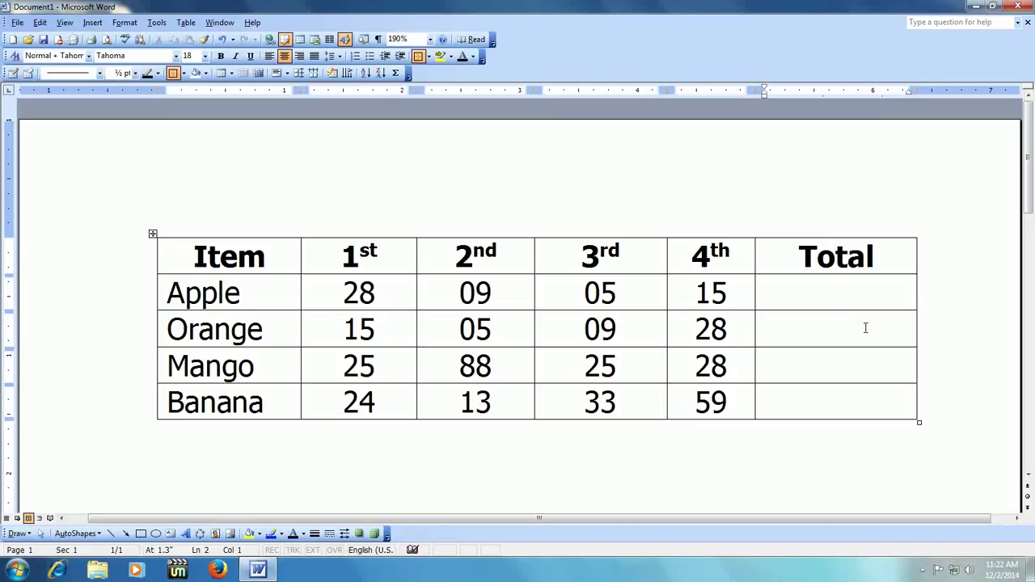
pyautogui.press('Down')
pyautogui.press('Down')
pyautogui.press('Up')
pyautogui.press('Up')
pyautogui.hotkey('alt', 'a')
pyautogui.press('o')
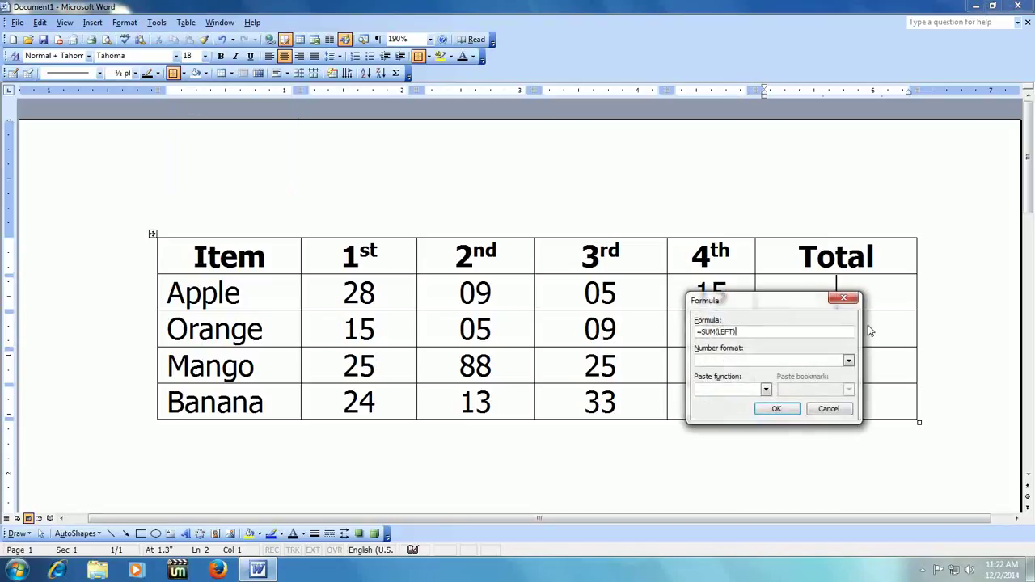
pyautogui.hotkey('shift', 'Home')
pyautogui.press('End')
pyautogui.hotkey('shift', 'Left')
pyautogui.hotkey('shift', 'Left')
pyautogui.hotkey('shift', 'Left')
pyautogui.hotkey('shift', 'Left')
pyautogui.hotkey('shift', 'Left')
pyautogui.hotkey('shift', 'Left')
pyautogui.hotkey('shift', 'Left')
pyautogui.hotkey('shift', 'Left')
pyautogui.hotkey('shift', 'Left')
pyautogui.press('BackSpace')
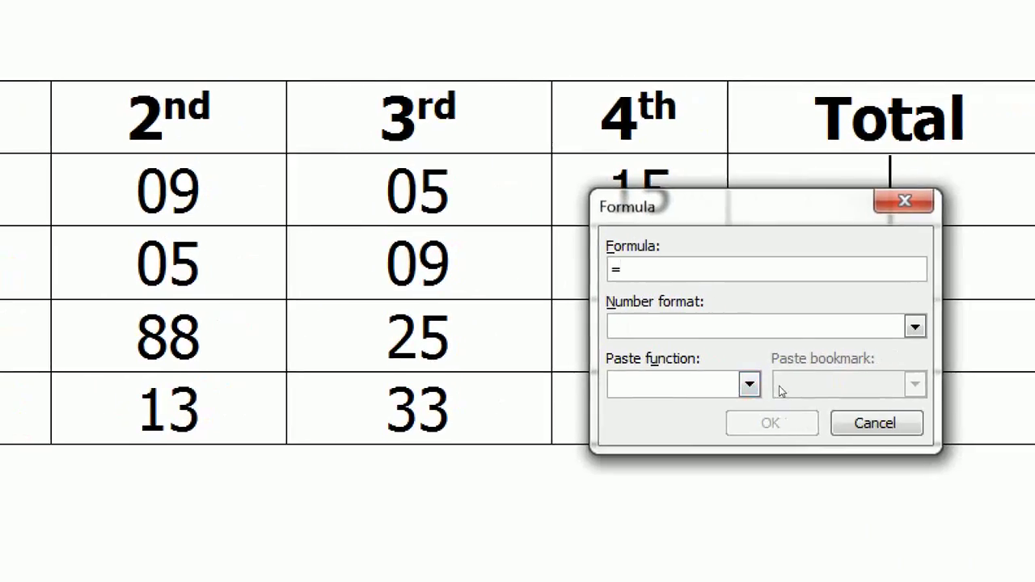
pyautogui.click(749, 384)
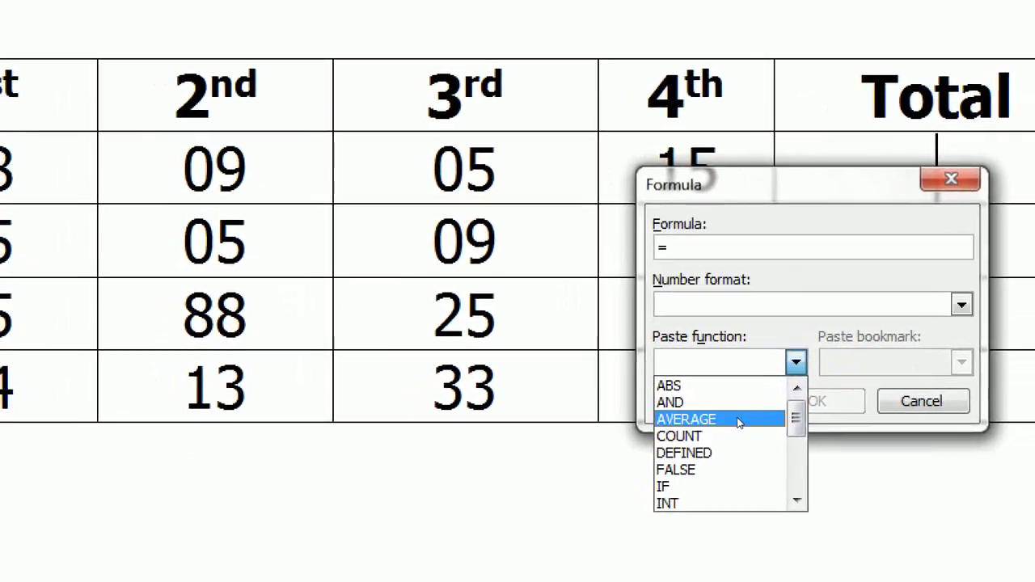
pyautogui.click(737, 419)
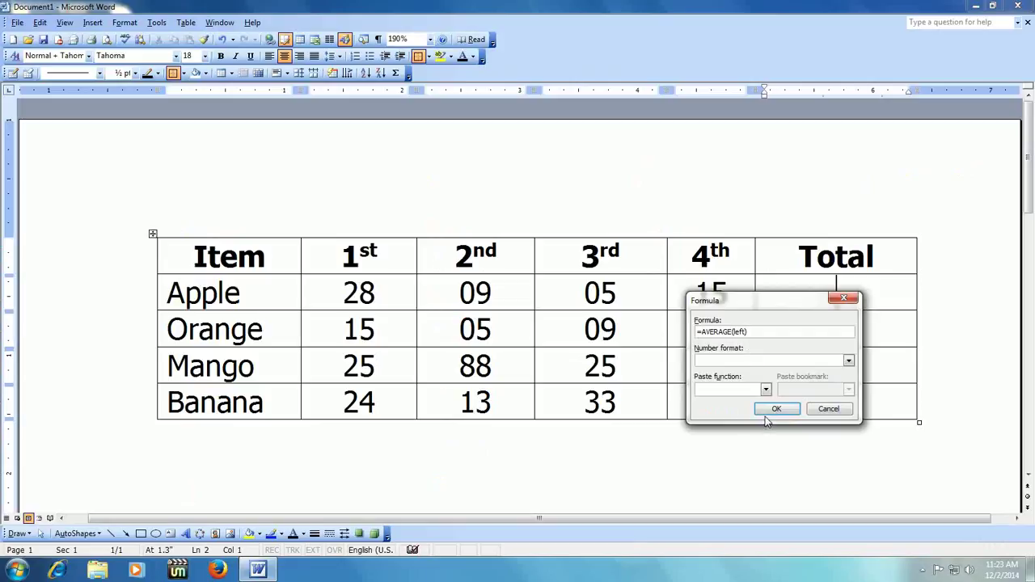
pyautogui.click(773, 411)
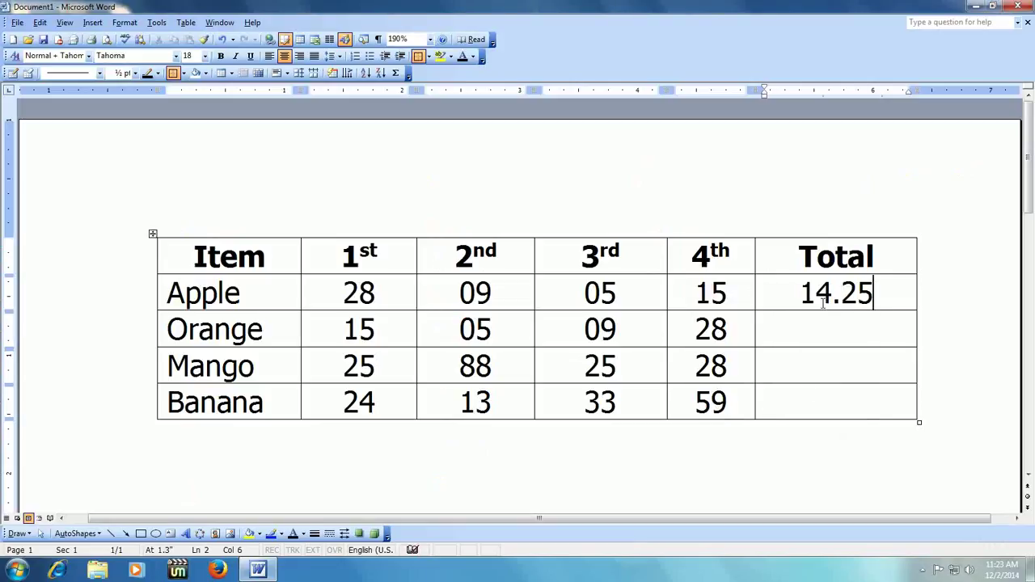
pyautogui.hotkey('shift', 'Home')
pyautogui.press('BackSpace')
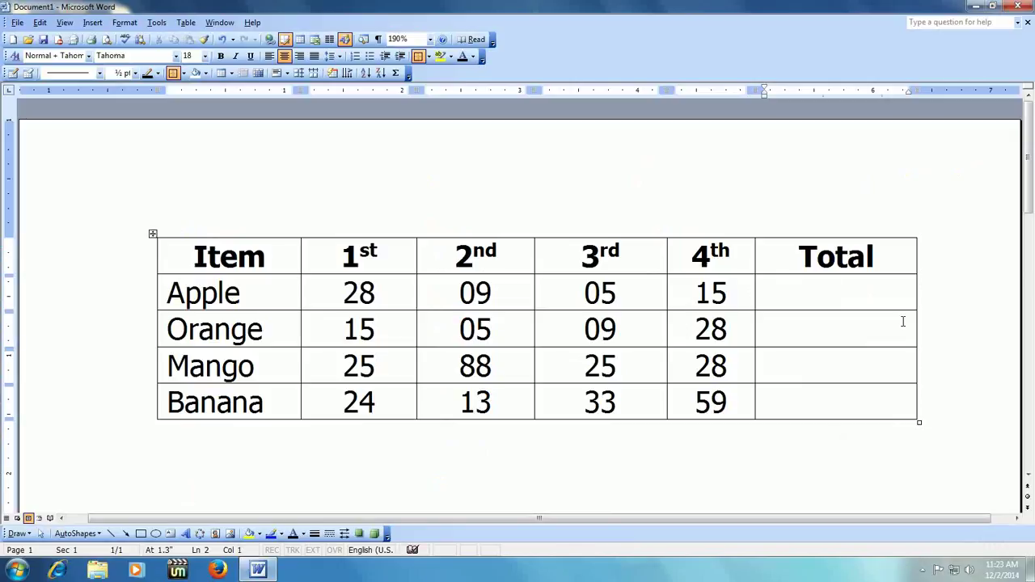
# Browse the Paste function list in the Formula dialog, then cancel without inserting anything
pyautogui.hotkey('alt', 'a')
pyautogui.press('o')
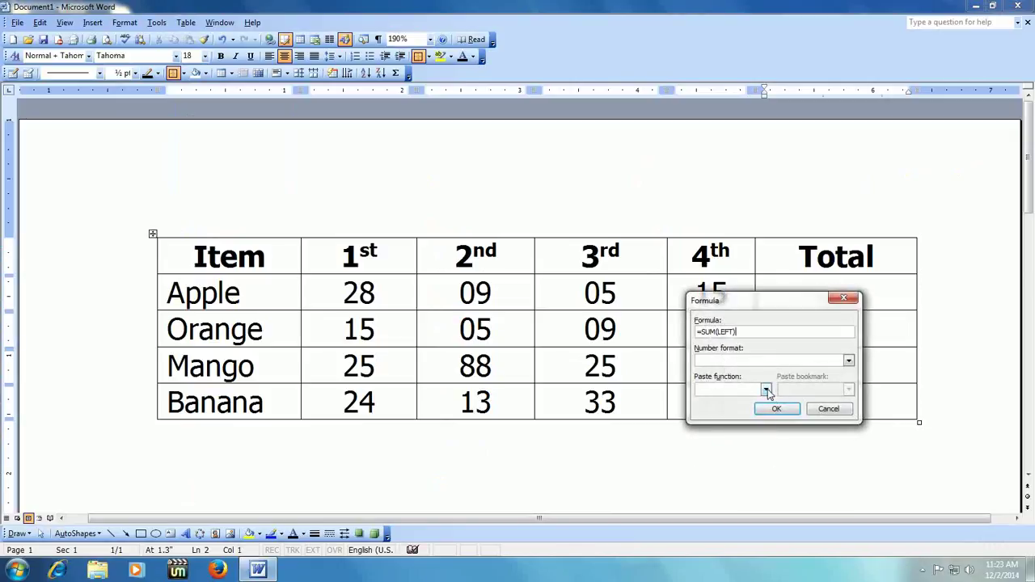
pyautogui.click(765, 388)
pyautogui.click(766, 458)
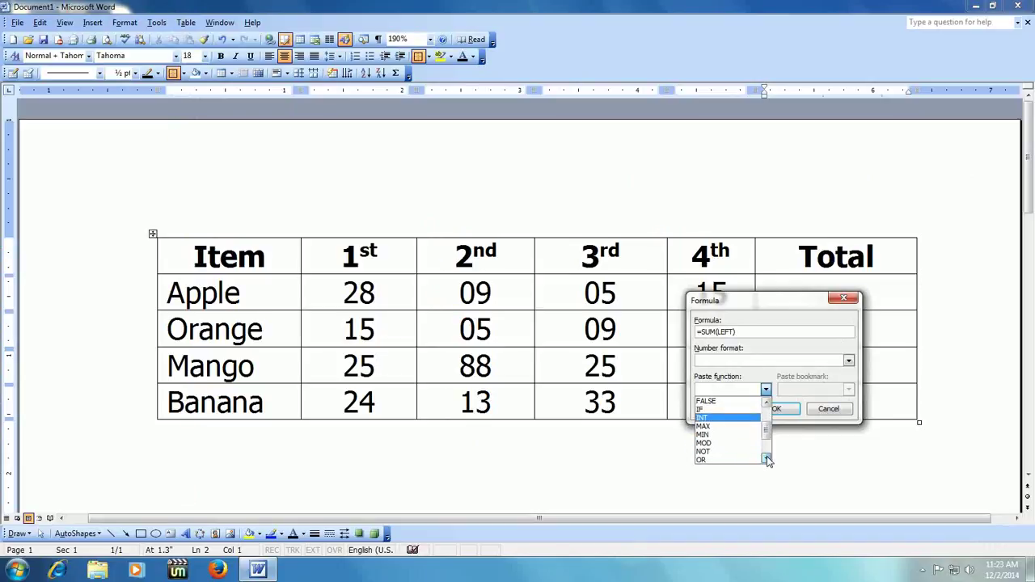
pyautogui.click(766, 458)
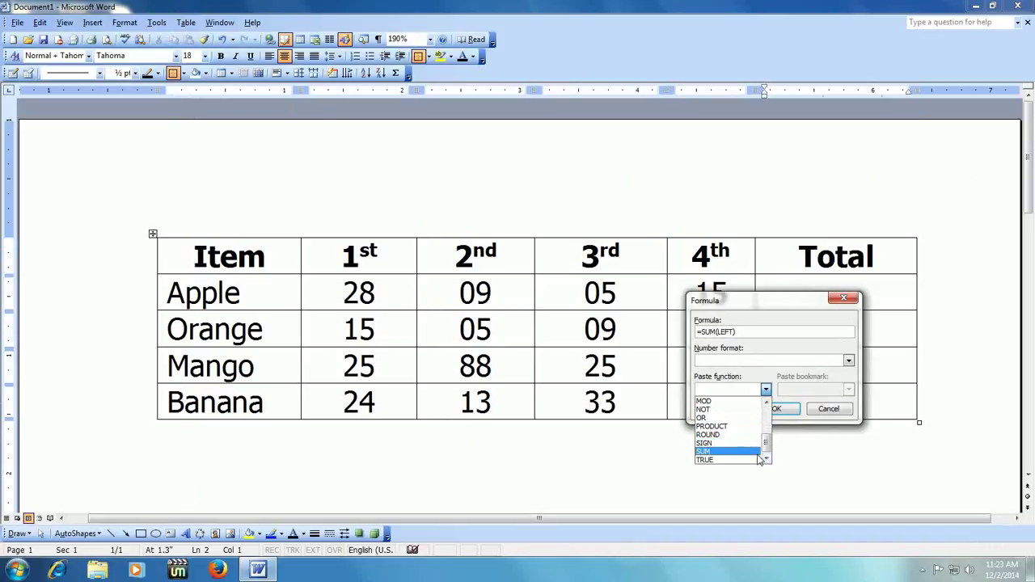
pyautogui.click(827, 410)
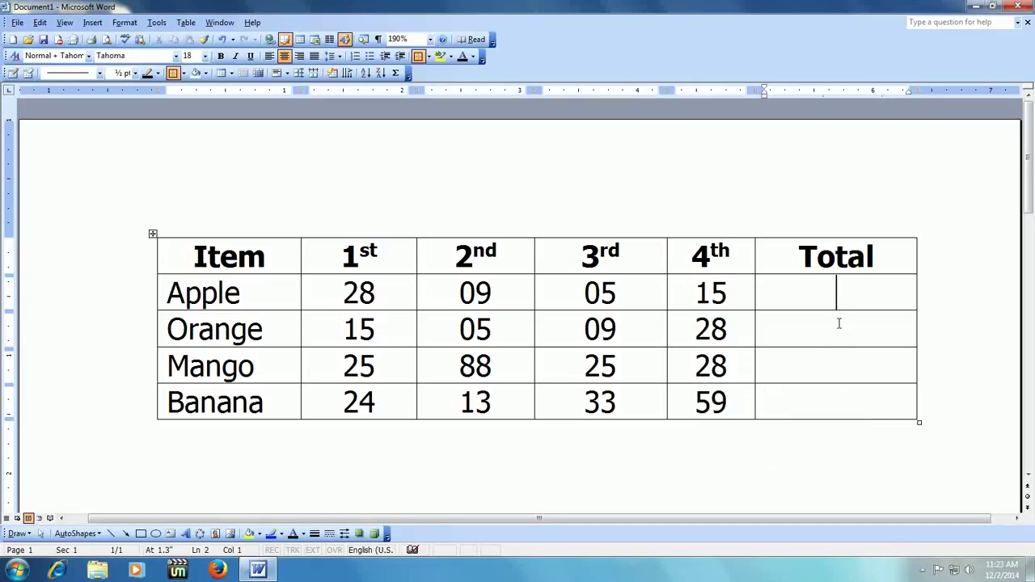
# Change Apple's Total formula to =product(LEFT), copy it, and insert the result 18900
pyautogui.hotkey('alt', 'a')
pyautogui.press('o')
pyautogui.press('Home')
pyautogui.press('Right')
pyautogui.hotkey('shift', 'Right')
pyautogui.hotkey('shift', 'Right')
pyautogui.hotkey('shift', 'Right')
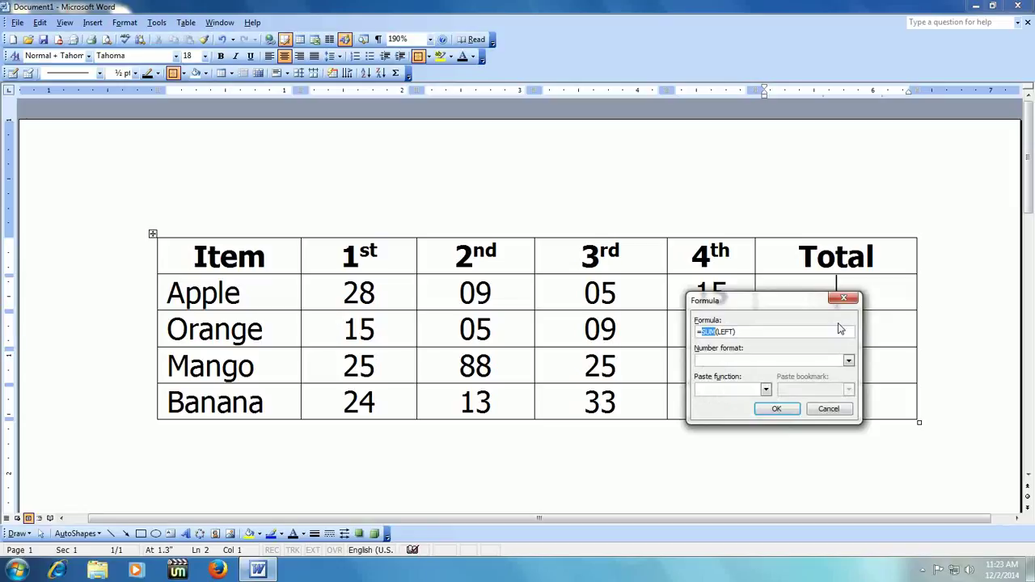
pyautogui.write('product')
pyautogui.press('Home')
pyautogui.hotkey('shift', 'End')
pyautogui.hotkey('ctrl', 'c')
pyautogui.click(776, 408)
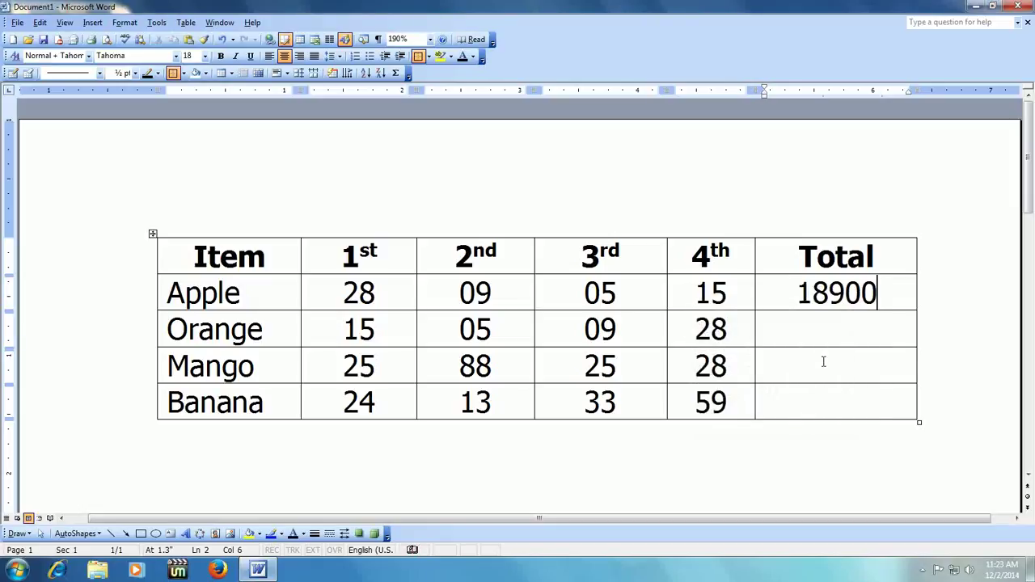
# Paste =product(LEFT) into Orange's and Mango's Total cells, giving 18900 and 1540000
pyautogui.press('Down')
pyautogui.hotkey('alt', 'a')
pyautogui.press('o')
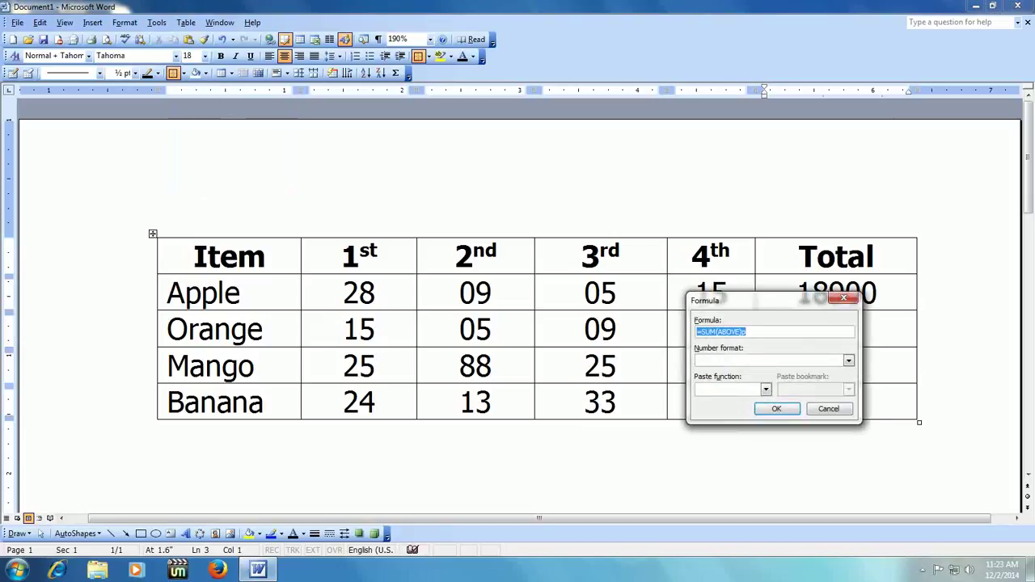
pyautogui.hotkey('ctrl', 'v')
pyautogui.press('Return')
pyautogui.press('Down')
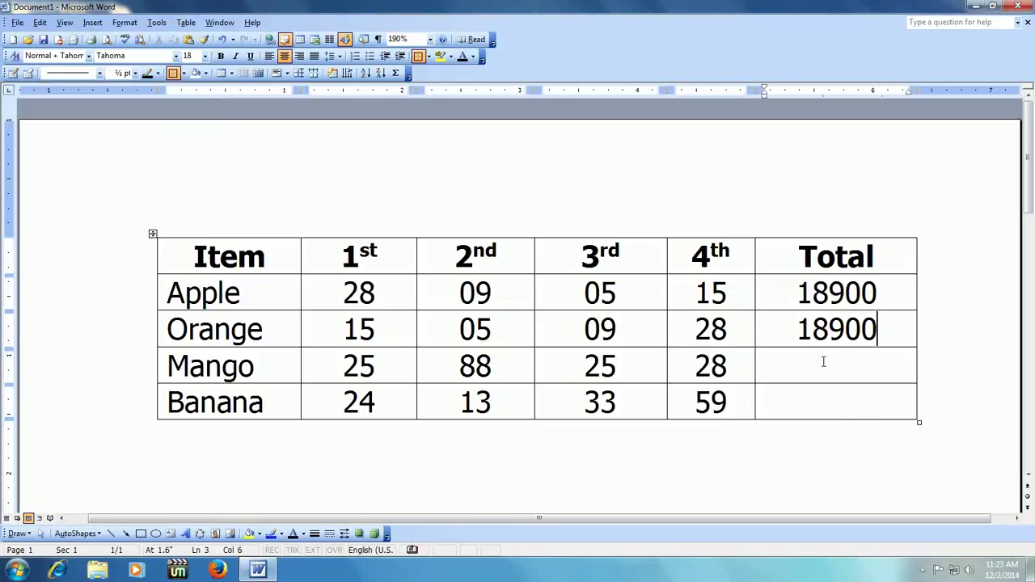
pyautogui.hotkey('alt', 'a')
pyautogui.press('o')
pyautogui.hotkey('ctrl', 'v')
pyautogui.press('Return')
# Insert the product formula for Banana (607464) and add an empty row below Banana
pyautogui.press('Down')
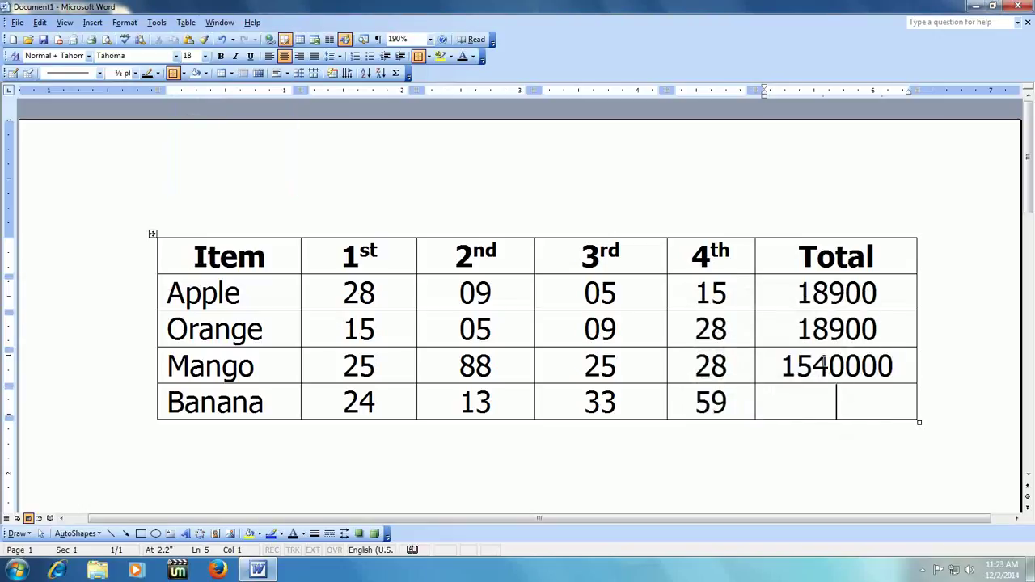
pyautogui.hotkey('alt', 'a')
pyautogui.press('o')
pyautogui.hotkey('ctrl', 'v')
pyautogui.press('Return')
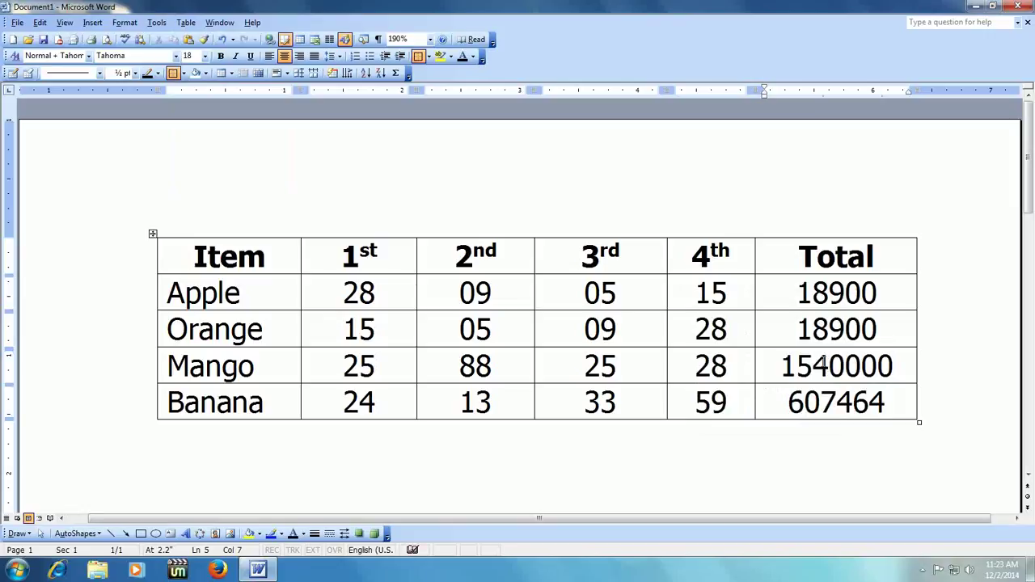
pyautogui.press('Tab')
# Delete the product totals and insert Apple's row sum =SUM(LEFT), giving 57
pyautogui.press('Right')
pyautogui.press('Right')
pyautogui.press('Right')
pyautogui.press('Right')
pyautogui.press('Right')
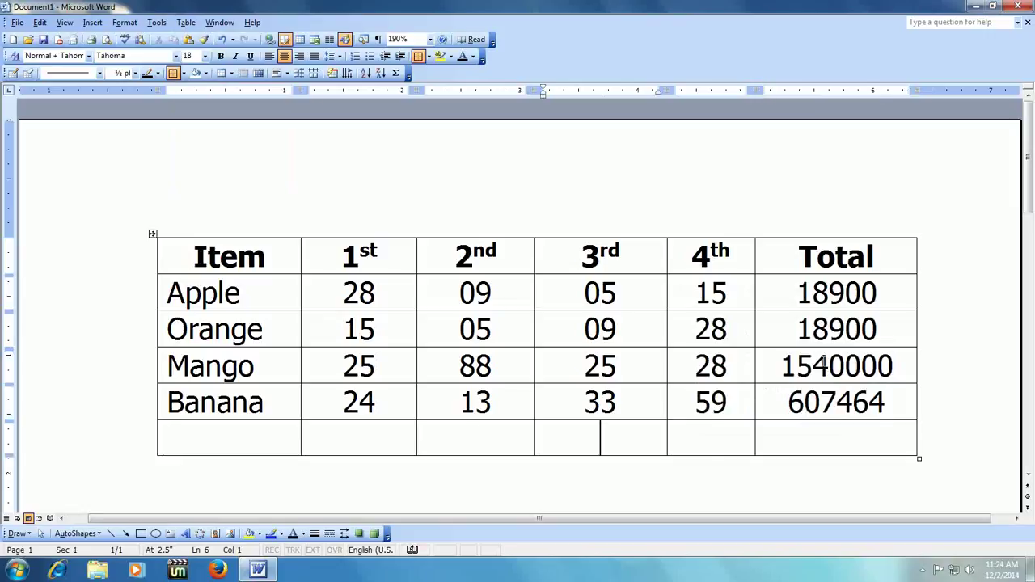
pyautogui.press('Up')
pyautogui.press('Up')
pyautogui.press('Up')
pyautogui.press('Up')
pyautogui.hotkey('shift', 'Down')
pyautogui.hotkey('shift', 'Down')
pyautogui.hotkey('shift', 'Down')
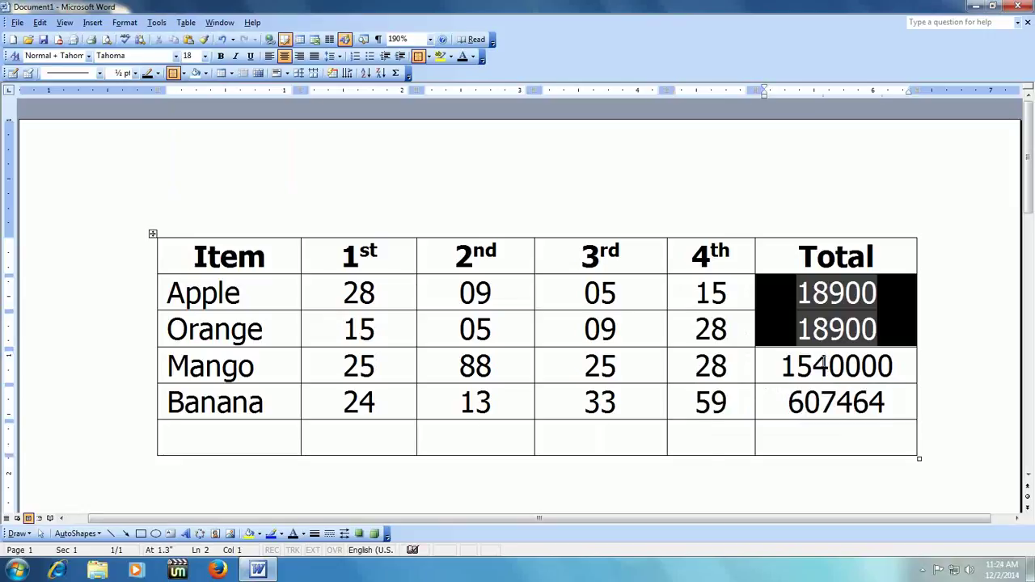
pyautogui.press('Delete')
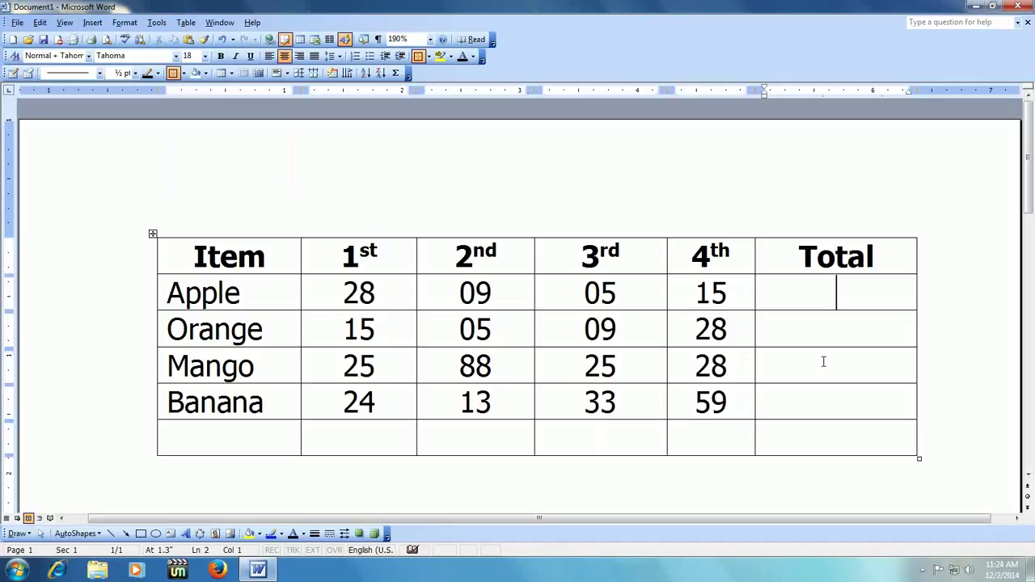
pyautogui.hotkey('alt', 'a')
pyautogui.press('o')
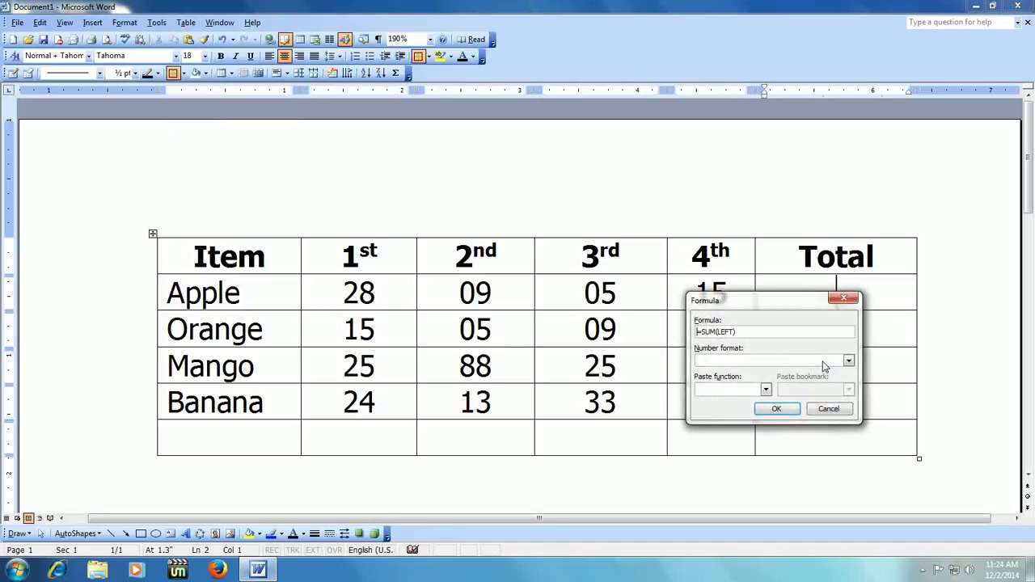
pyautogui.hotkey('shift', 'End')
pyautogui.hotkey('ctrl', 'c')
pyautogui.press('Return')
# Paste =SUM(LEFT) into Orange's and Mango's Total cells, giving 57 and 166
pyautogui.press('Down')
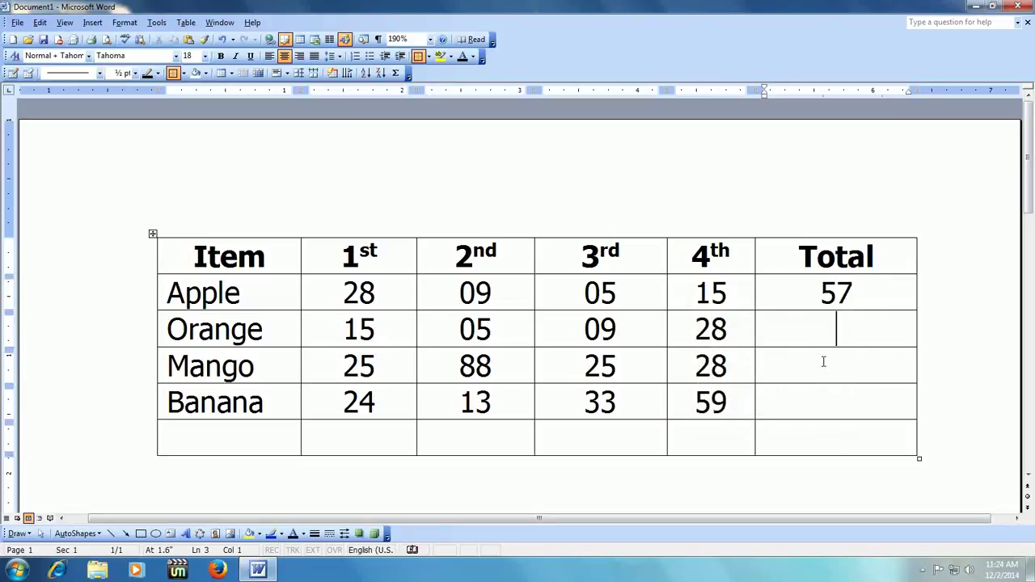
pyautogui.hotkey('alt', 'a')
pyautogui.press('o')
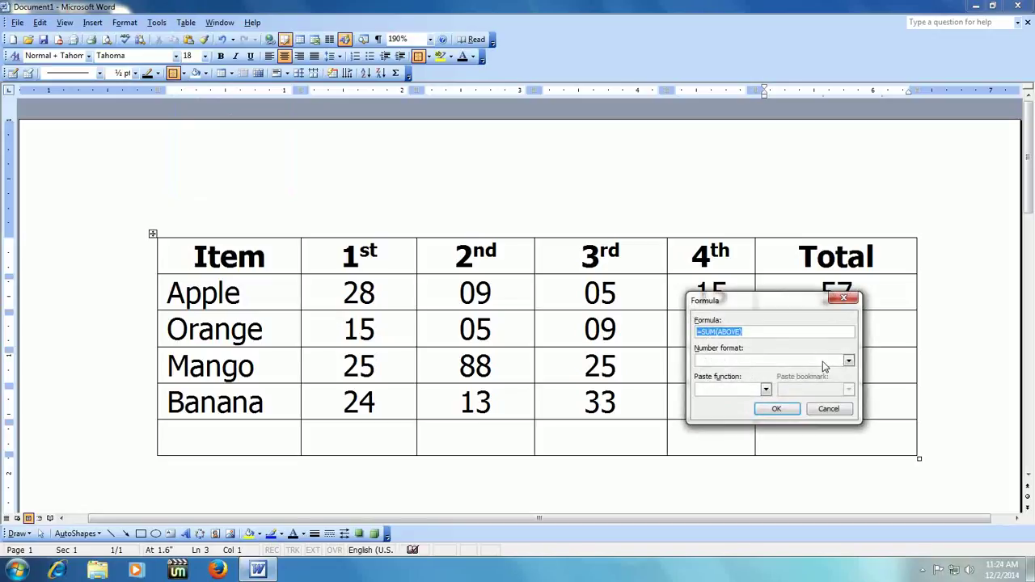
pyautogui.hotkey('ctrl', 'v')
pyautogui.press('Return')
pyautogui.press('Down')
pyautogui.hotkey('alt', 'a')
pyautogui.press('o')
pyautogui.hotkey('ctrl', 'v')
pyautogui.press('Return')
# Paste =SUM(LEFT) into Banana's Total cell, giving 129
pyautogui.press('Down')
pyautogui.hotkey('alt', 'a')
pyautogui.press('o')
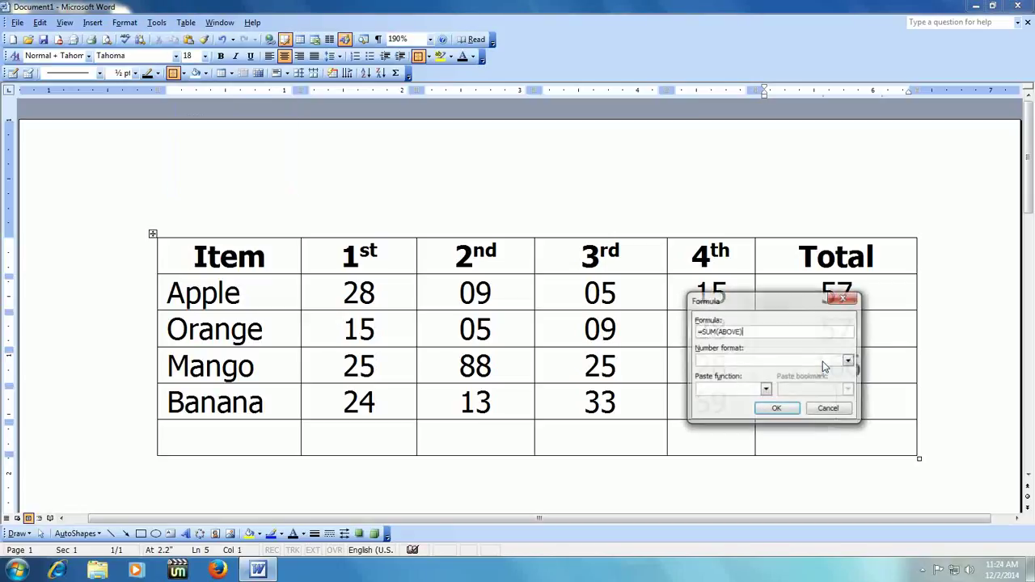
pyautogui.hotkey('ctrl', 'v')
pyautogui.press('Return')
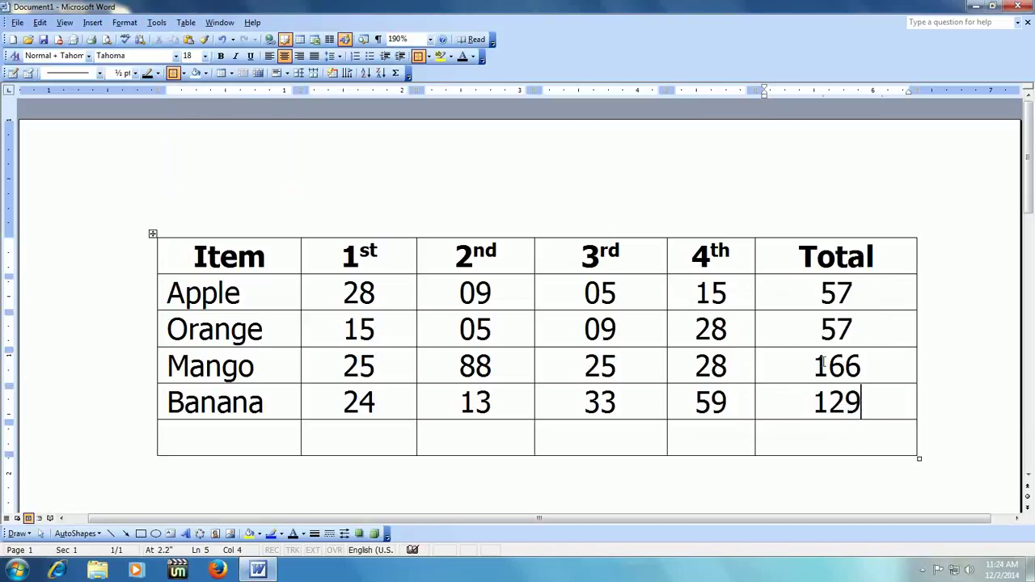
pyautogui.press('Down')
pyautogui.press('Left')
pyautogui.press('Left')
pyautogui.press('Left')
pyautogui.press('Left')
pyautogui.press('Left')
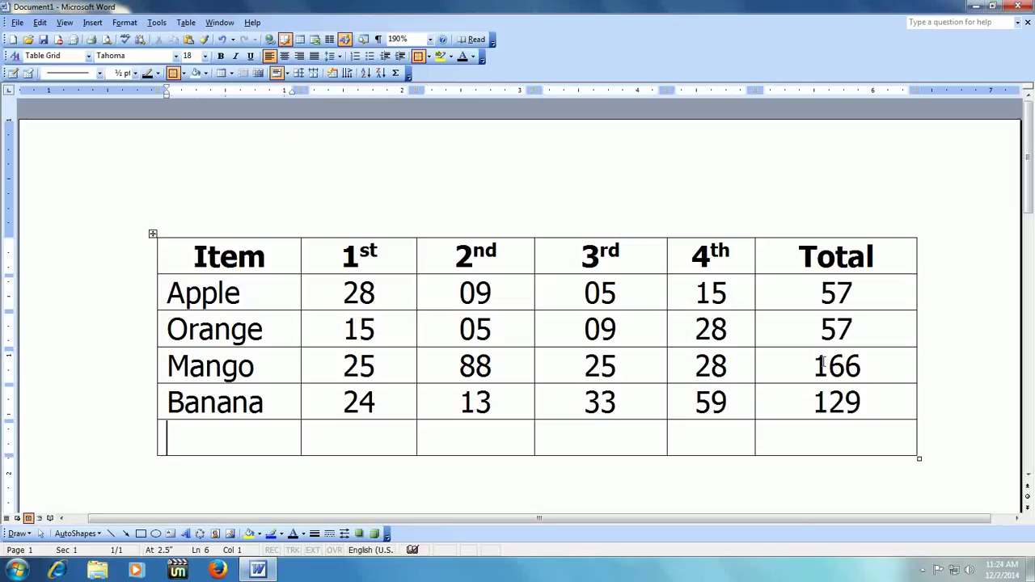
# Insert =SUM(ABOVE) in the bottom row's 1st-column cell, giving 92
pyautogui.press('Tab')
pyautogui.press('Tab')
pyautogui.hotkey('shift', 'Tab')
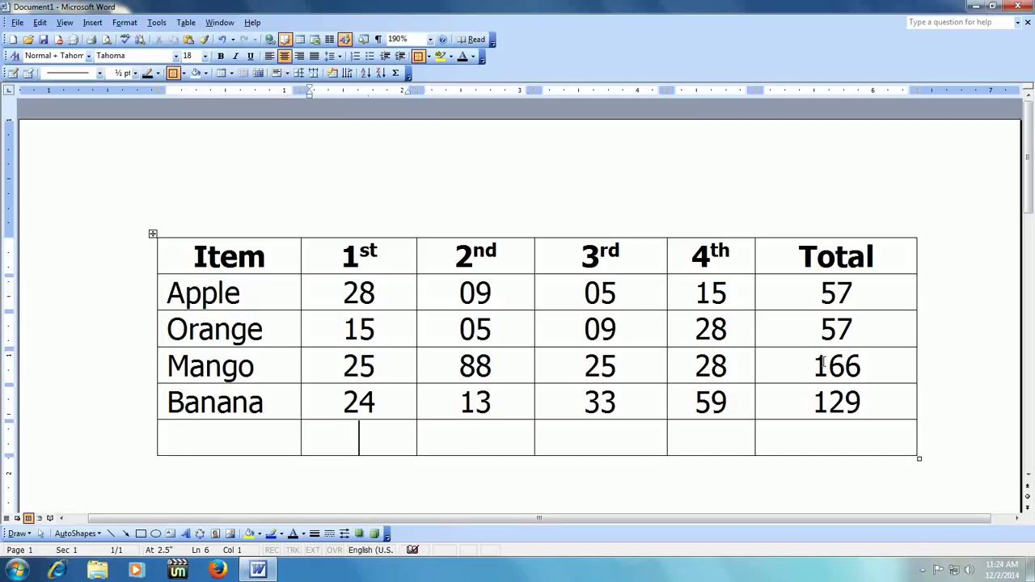
pyautogui.hotkey('alt', 'a')
pyautogui.press('o')
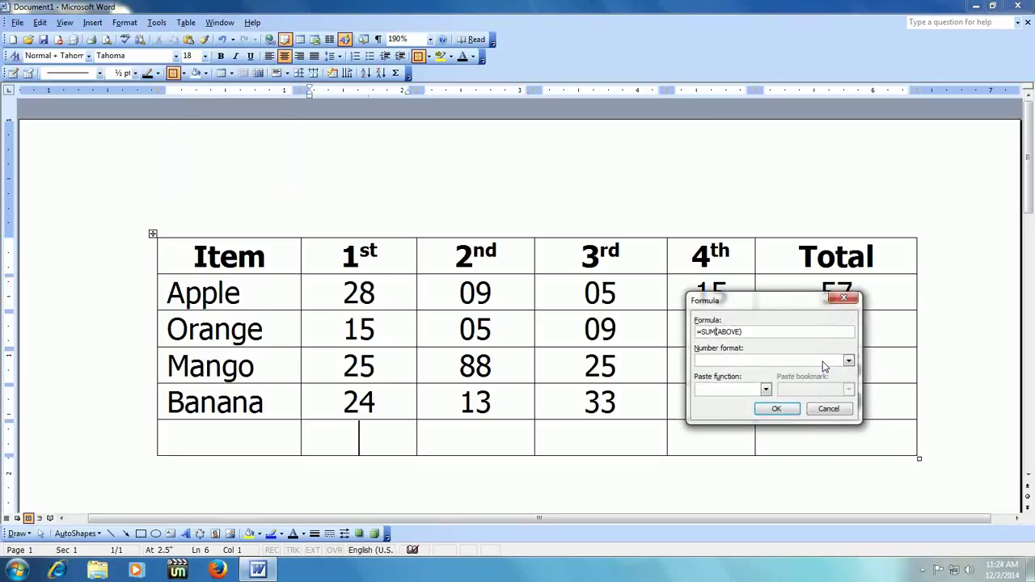
pyautogui.press('Return')
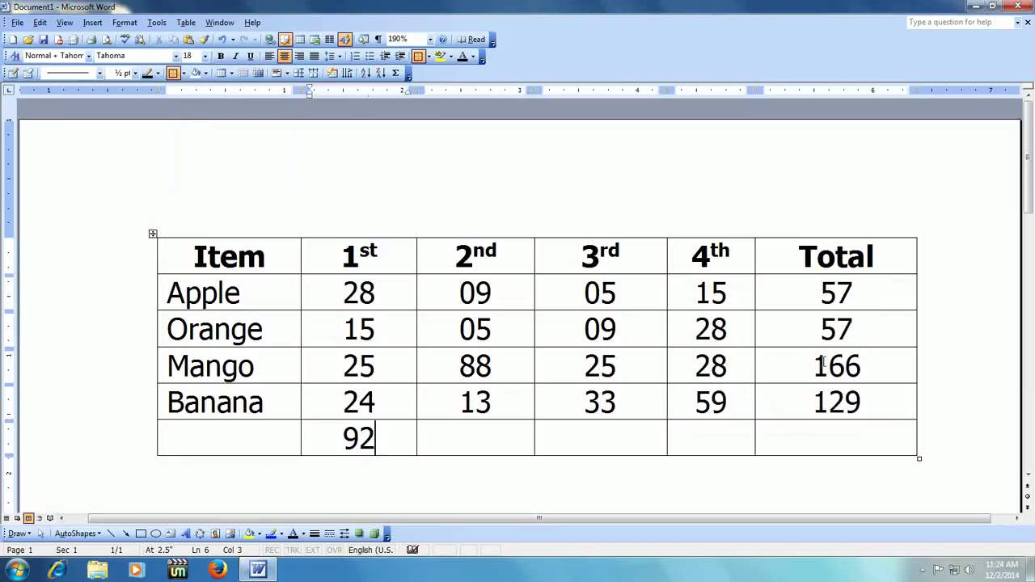
# Reopen the Formula dialog and cancel it without changes
pyautogui.hotkey('alt', 'a')
pyautogui.press('o')
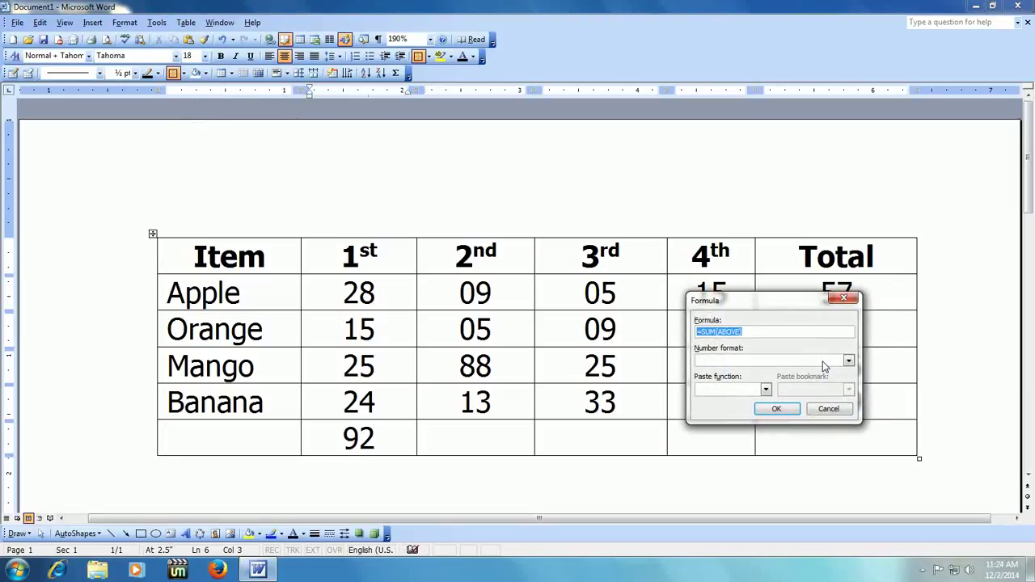
pyautogui.click(833, 410)
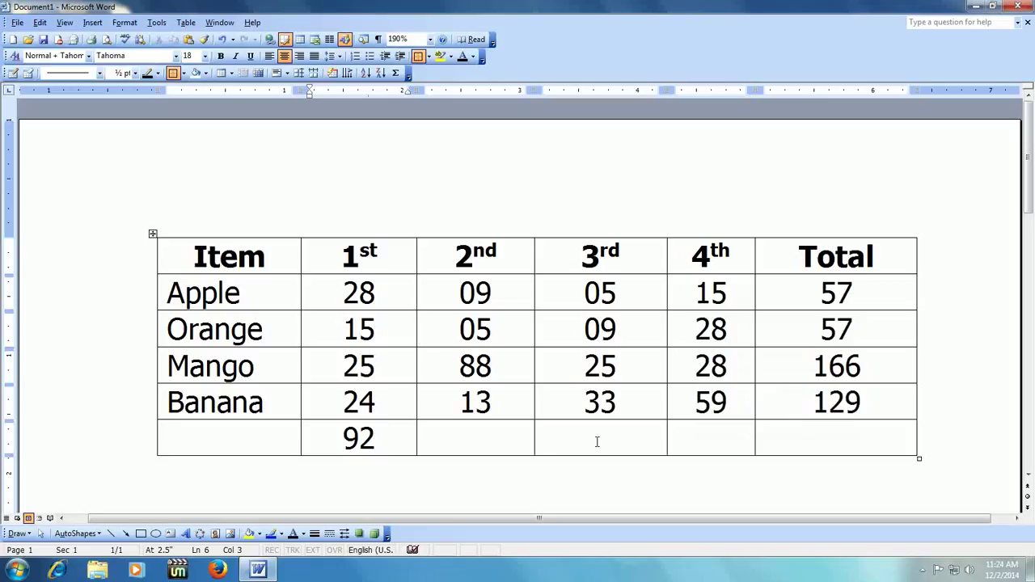
# Insert =SUM(ABOVE) under the 2nd and 3rd columns, giving 115 and 72
pyautogui.press('Tab')
pyautogui.hotkey('alt', 'a')
pyautogui.press('o')
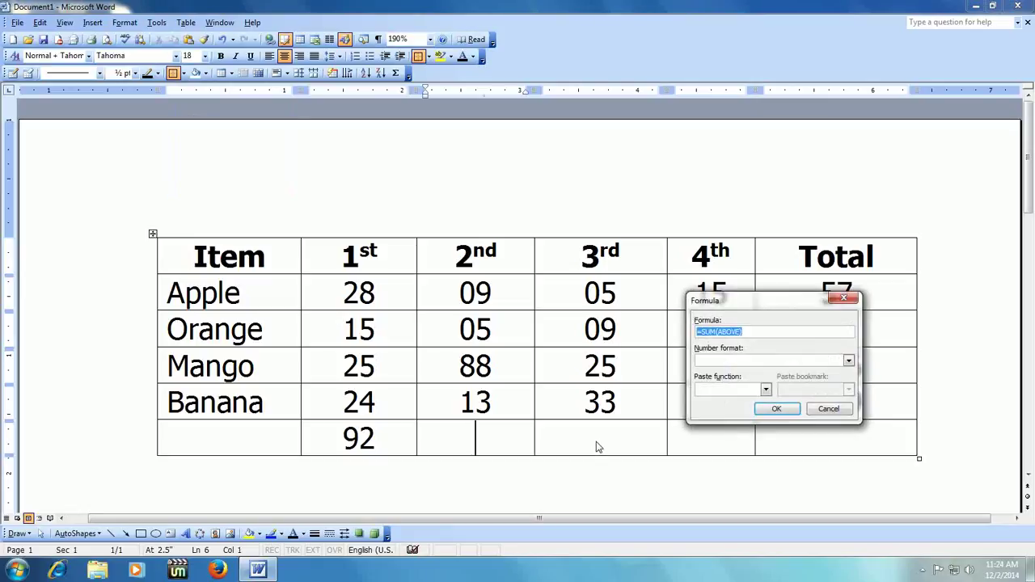
pyautogui.press('Return')
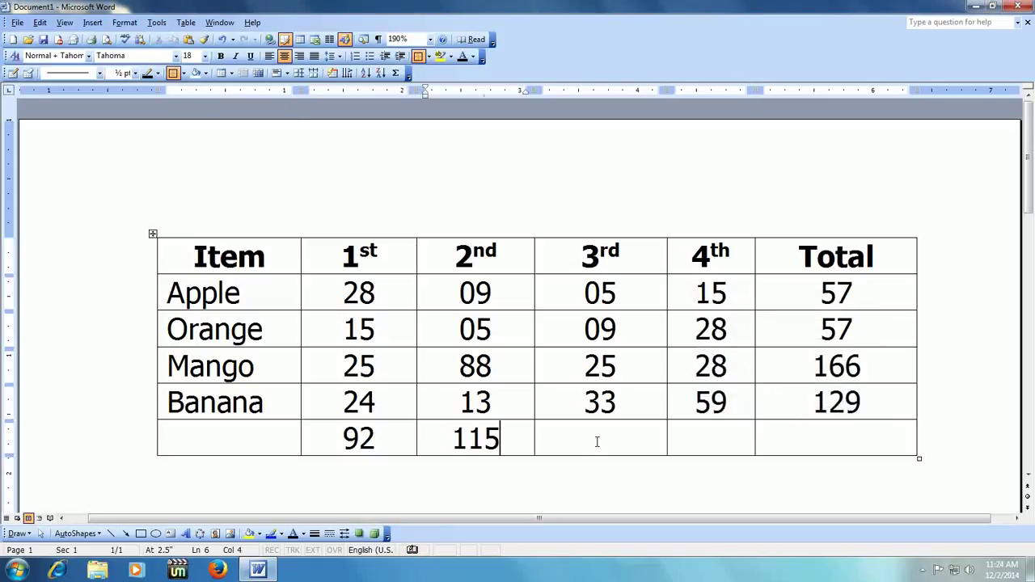
pyautogui.click(596, 446)
pyautogui.hotkey('alt', 'a')
pyautogui.press('o')
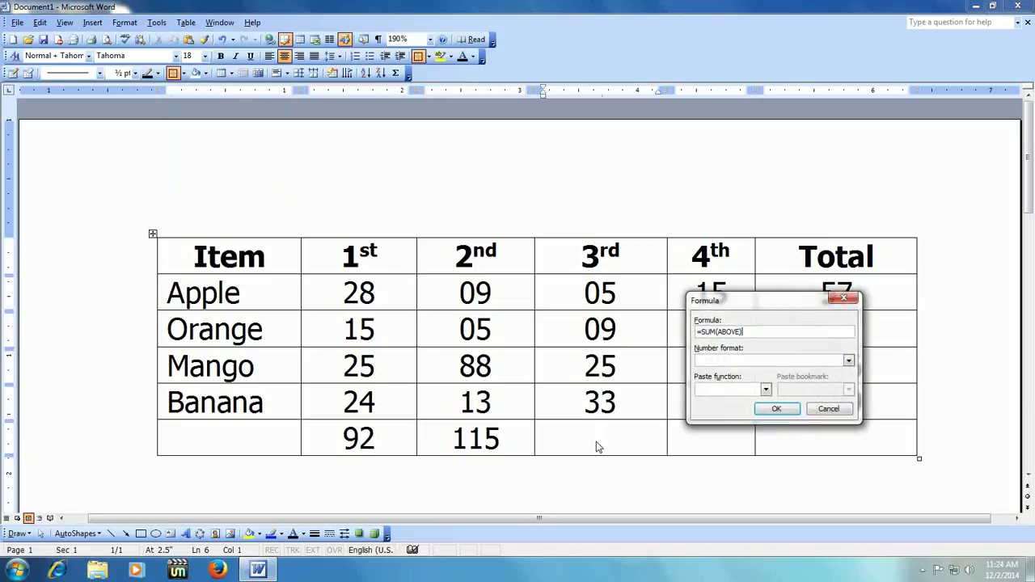
pyautogui.press('Return')
# Insert =SUM(ABOVE) under the 4th column (130) and the Total column (409)
pyautogui.press('Tab')
pyautogui.hotkey('alt', 'a')
pyautogui.press('o')
pyautogui.press('Return')
pyautogui.press('Tab')
pyautogui.hotkey('alt', 'a')
pyautogui.press('o')
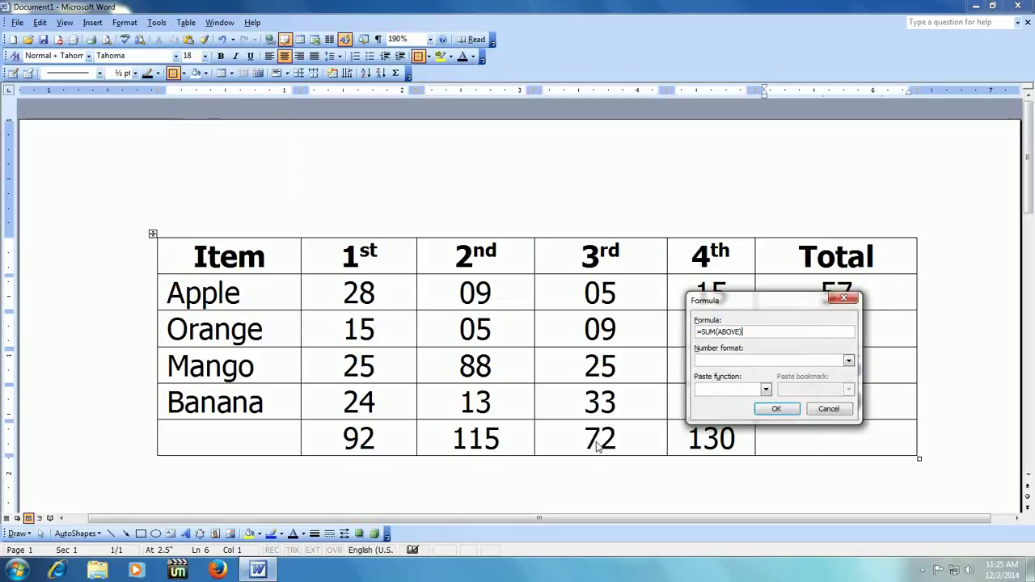
pyautogui.press('Return')
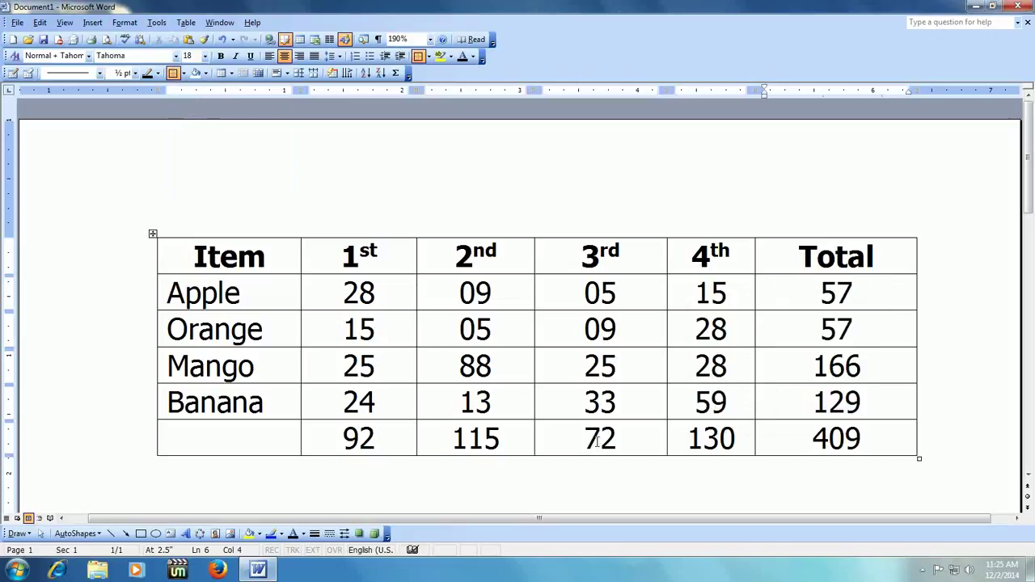